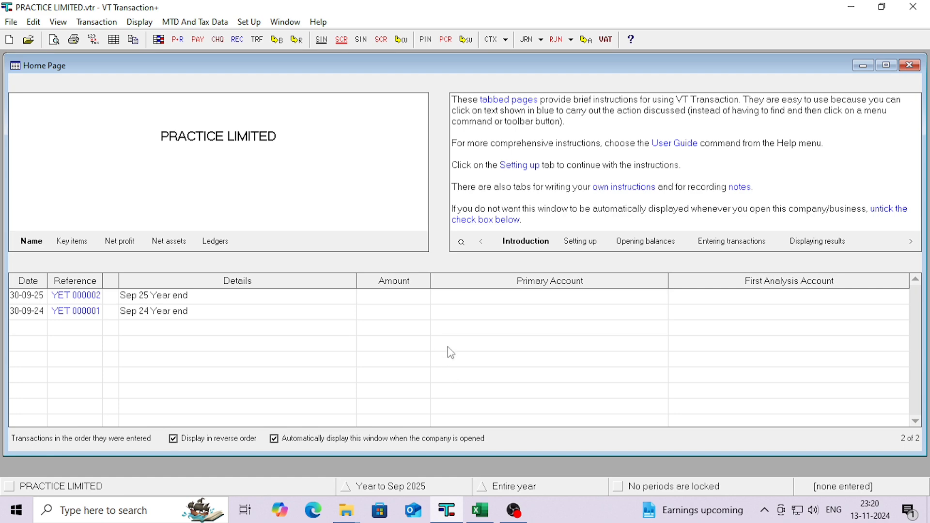
Step: In the Book1 spreadsheet, auto-fit the LEDGER, DETAILS and first columns to their contents
click(479, 510)
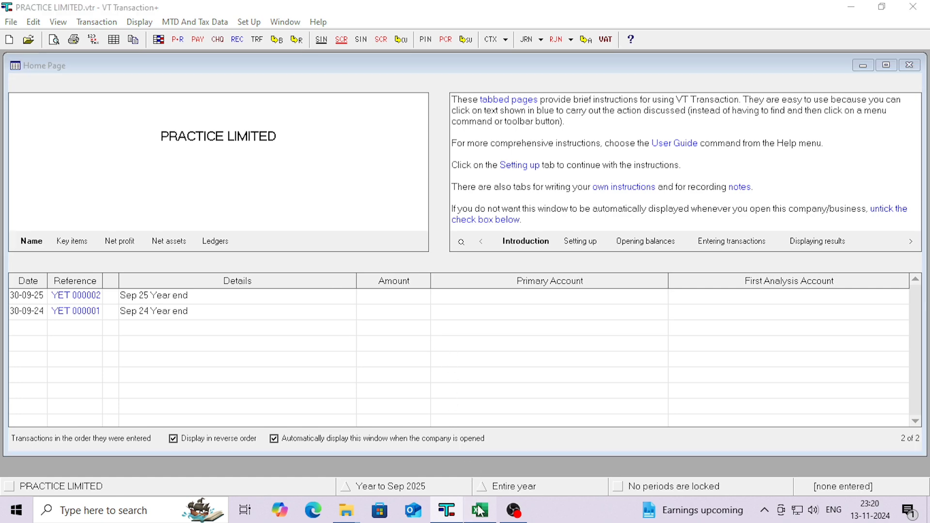
click(324, 319)
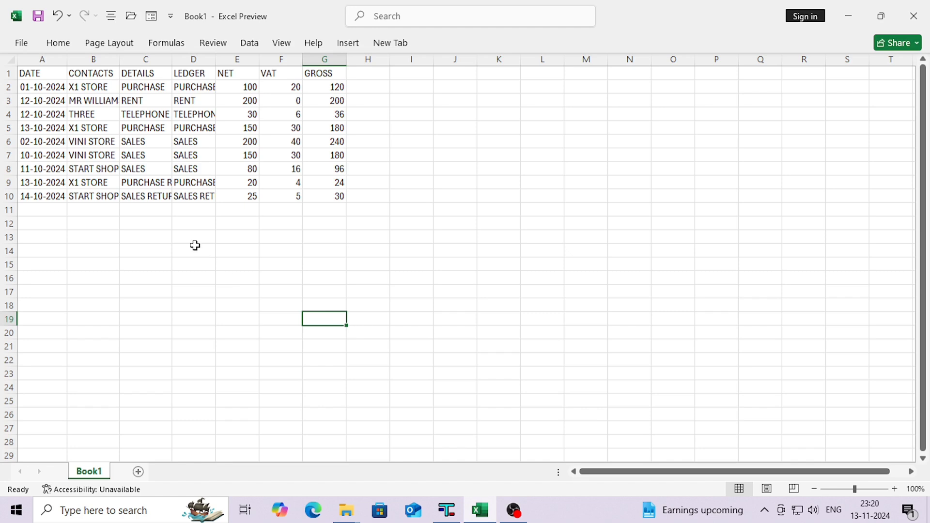
double_click(216, 59)
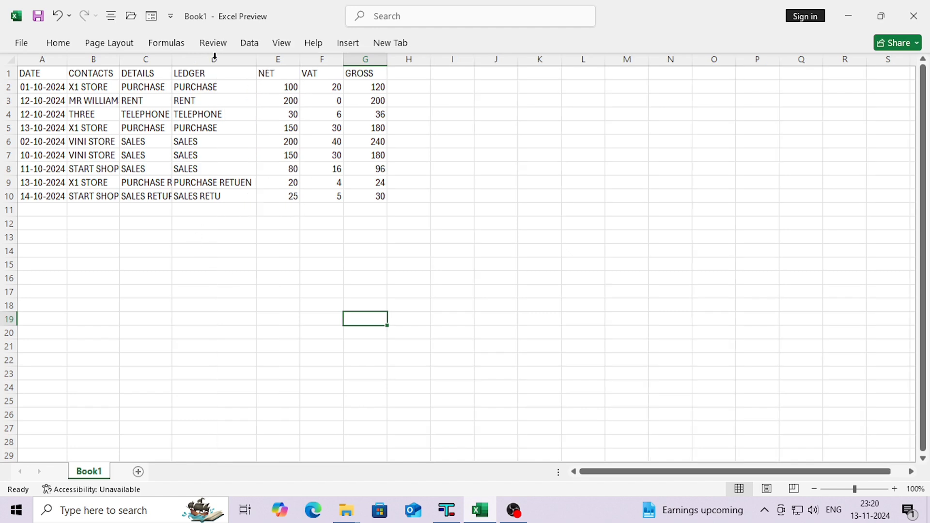
double_click(172, 60)
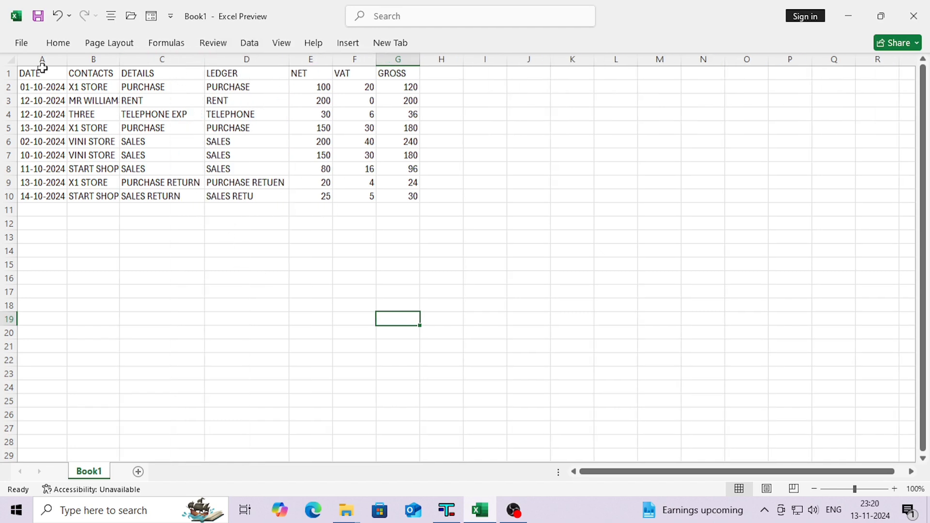
double_click(67, 59)
Step: Check that DETAILS entries like TELEPHONE EXP and table rows 6–8 show in full
drag(52, 69, 160, 83)
click(152, 86)
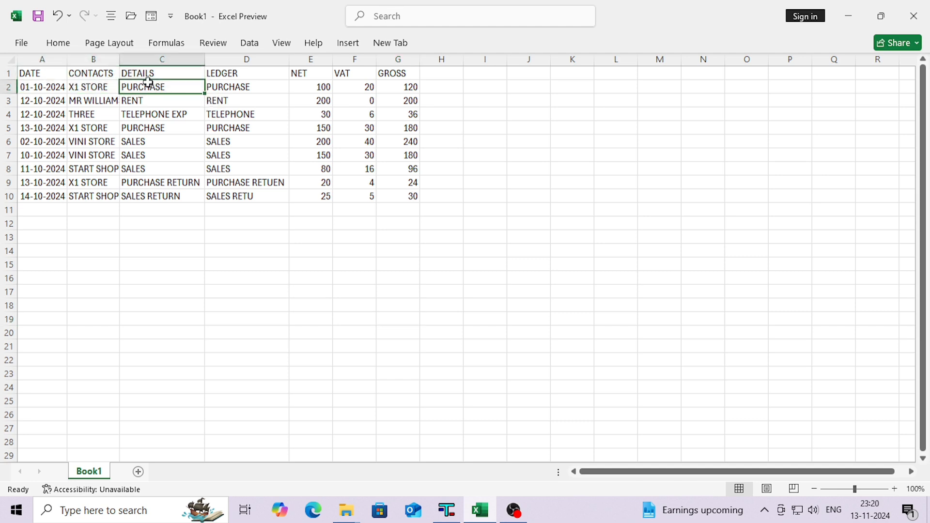
click(138, 101)
click(139, 113)
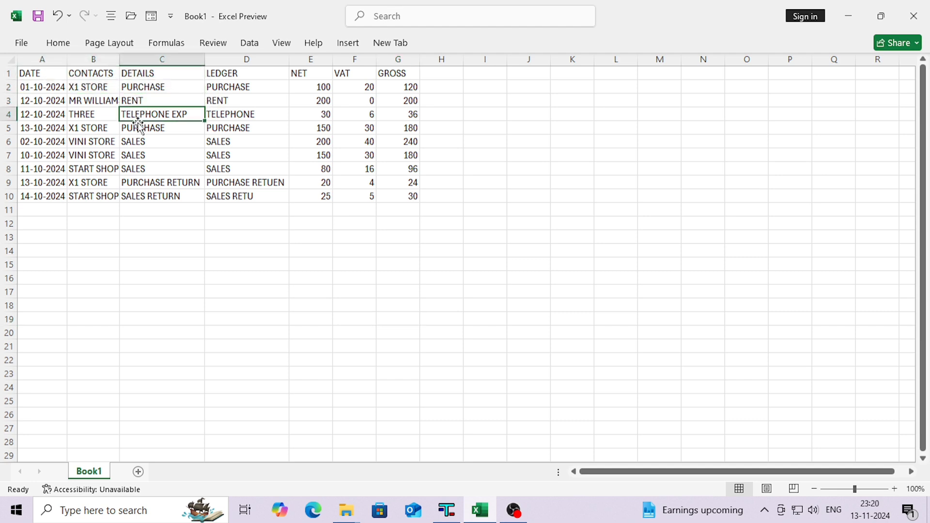
drag(56, 141, 305, 168)
drag(44, 182, 166, 199)
click(123, 216)
Step: Review the DATE, CONTACTS, LEDGER, NET, VAT and GROSS columns in turn
click(44, 59)
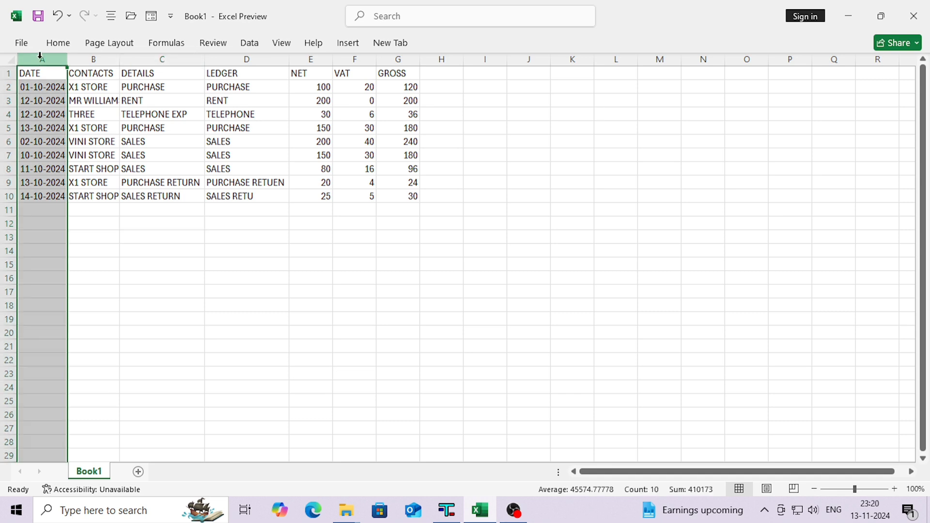
click(87, 62)
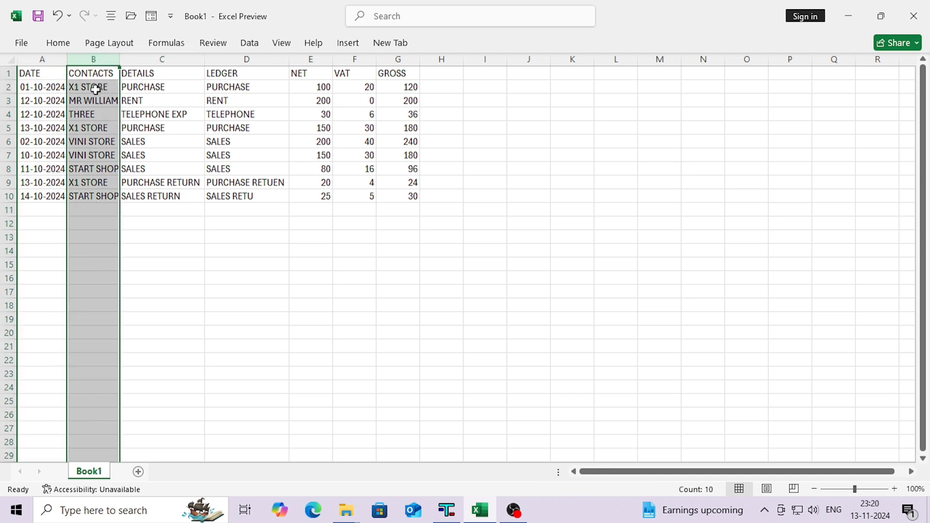
click(233, 60)
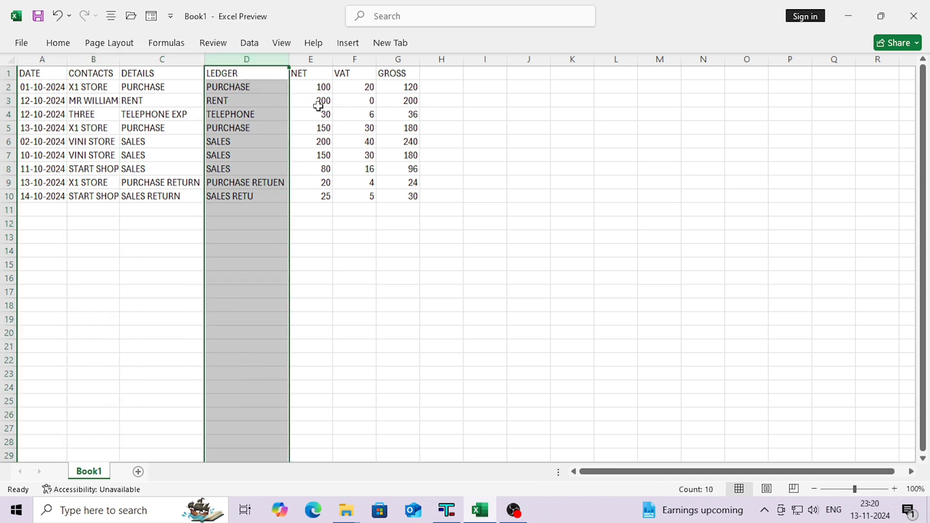
click(314, 59)
click(357, 60)
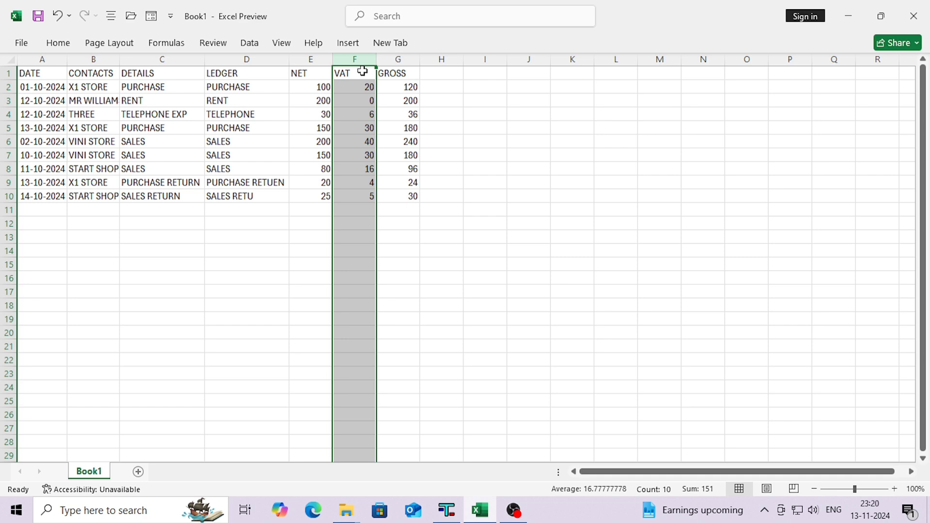
click(399, 60)
click(217, 233)
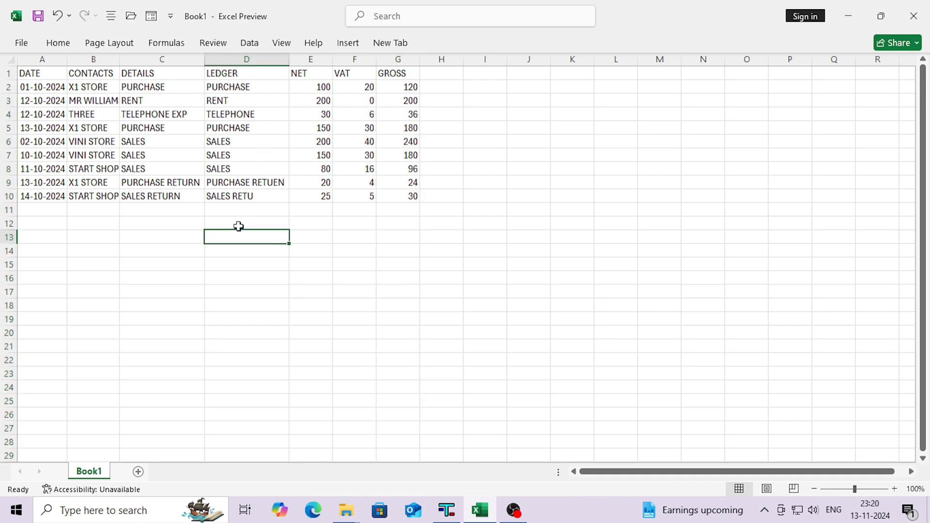
click(20, 43)
click(30, 248)
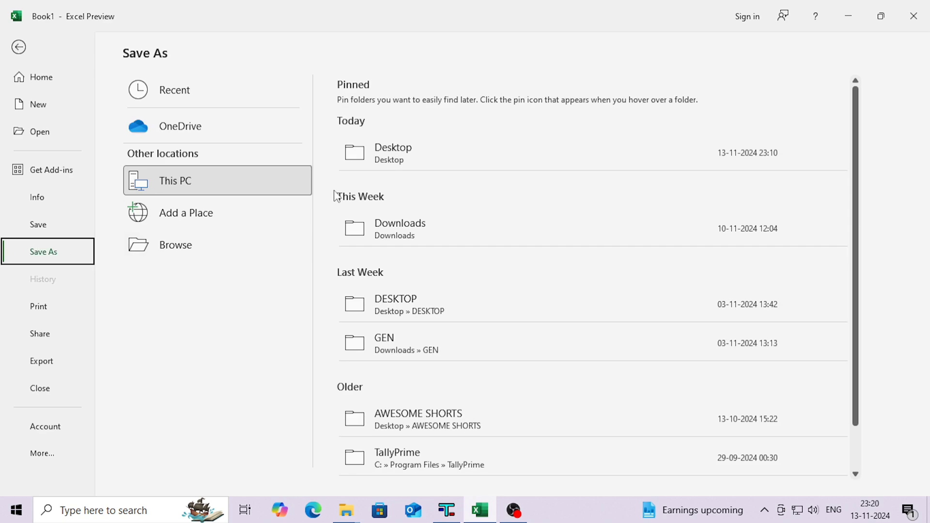
click(380, 168)
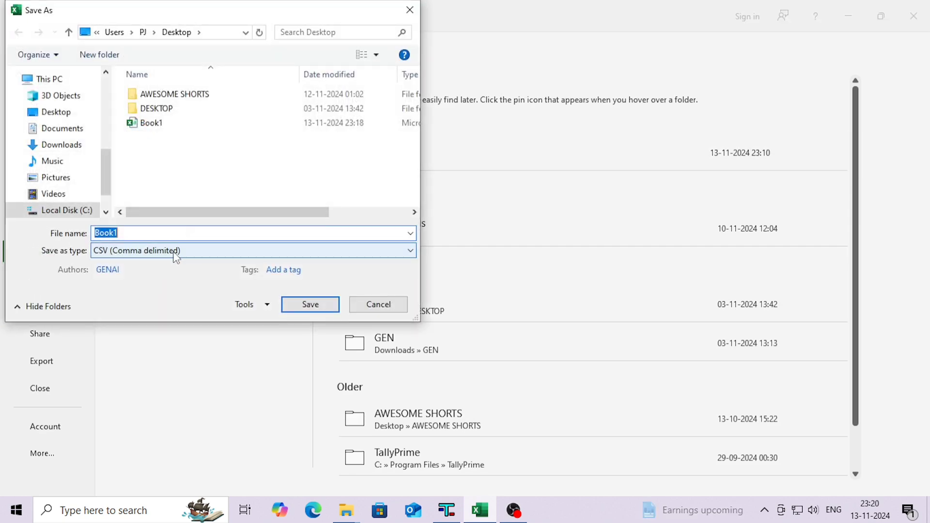
click(175, 251)
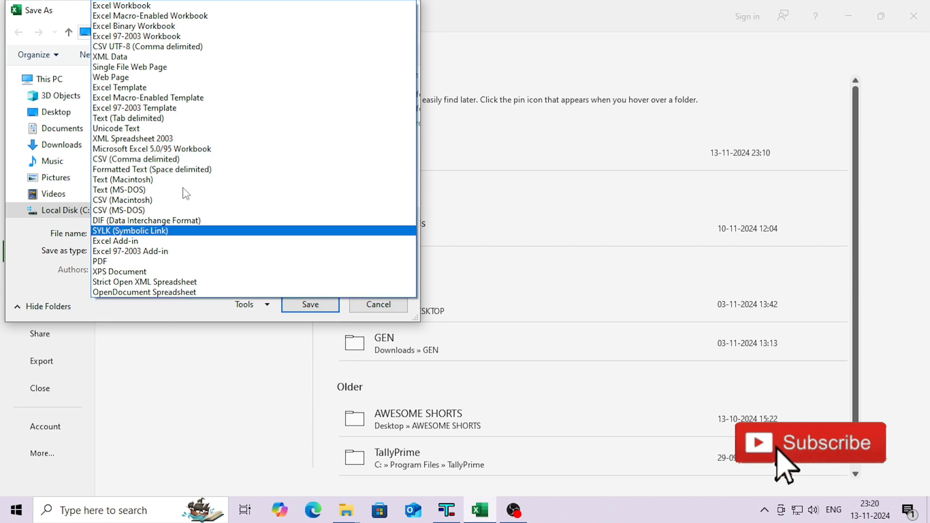
click(383, 311)
click(379, 306)
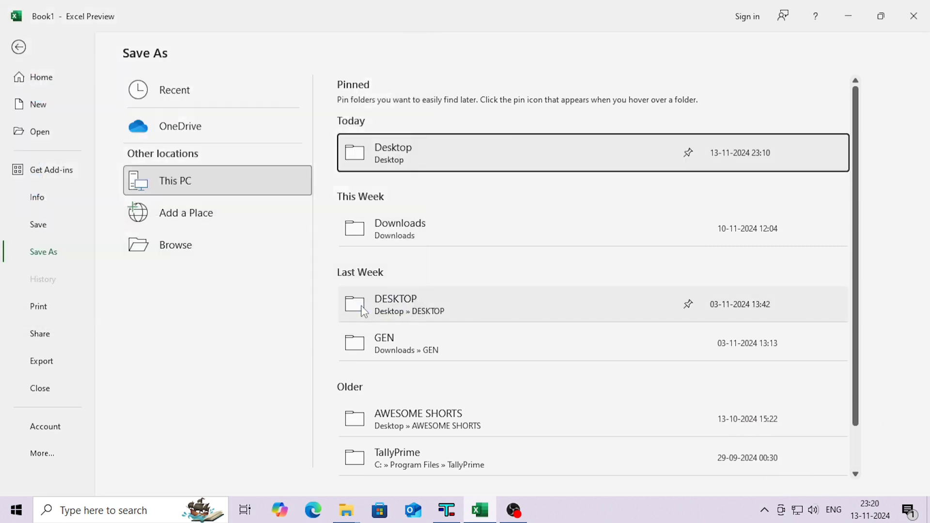
click(18, 47)
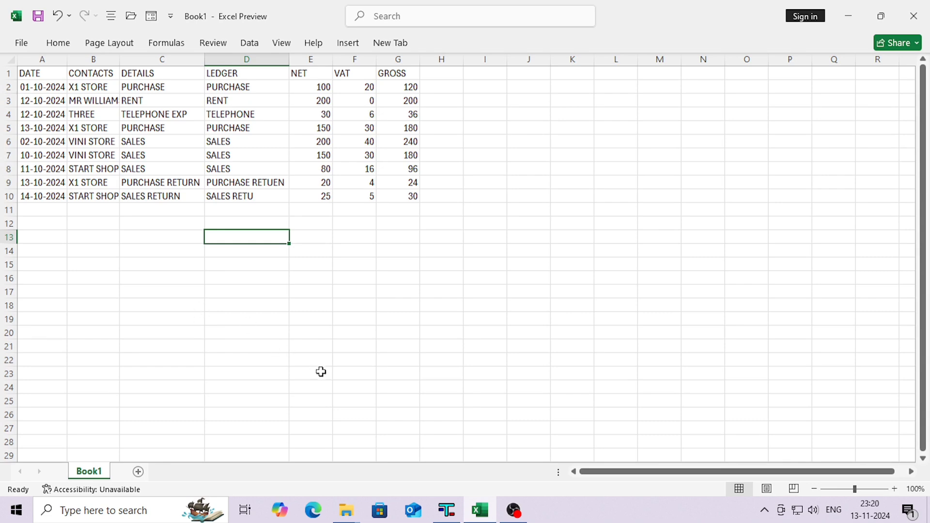
Step: Open Transaction > Universal Input Sheet and load Book1 from CSV for import
click(446, 510)
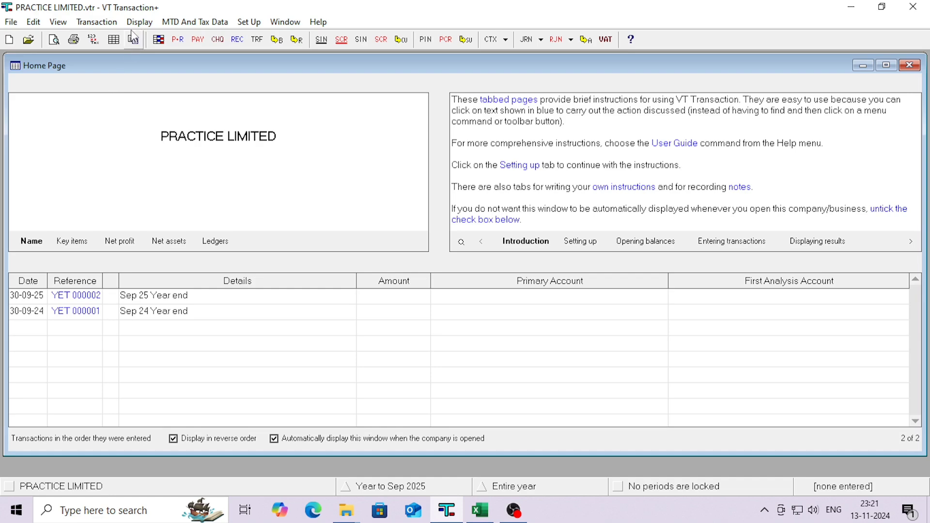
click(97, 22)
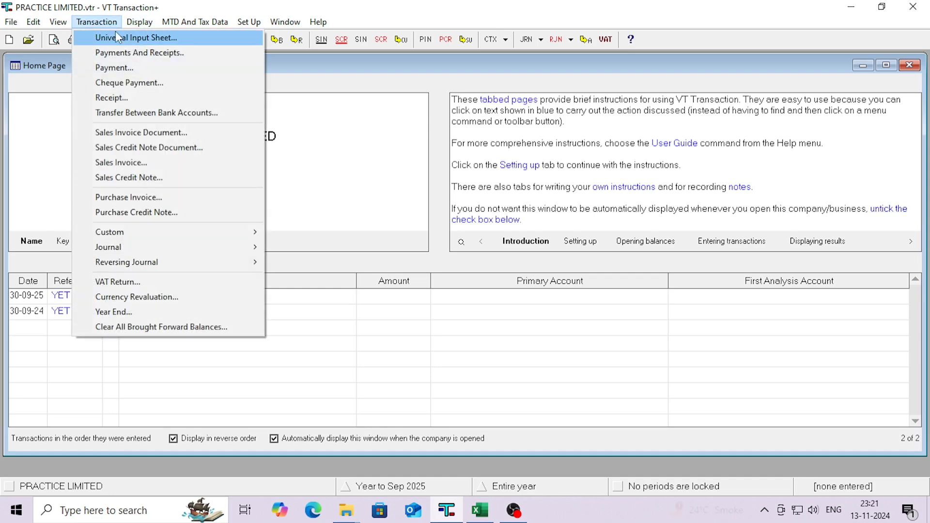
click(116, 31)
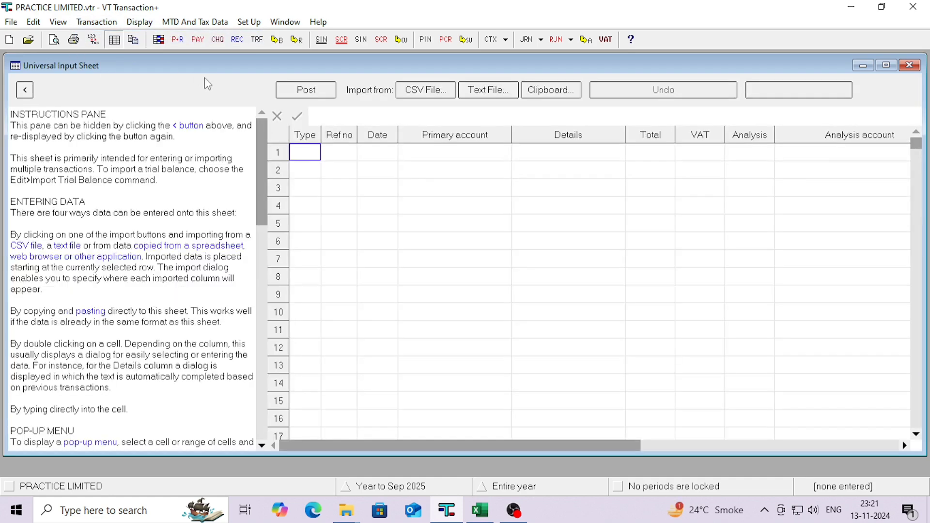
click(424, 91)
click(176, 119)
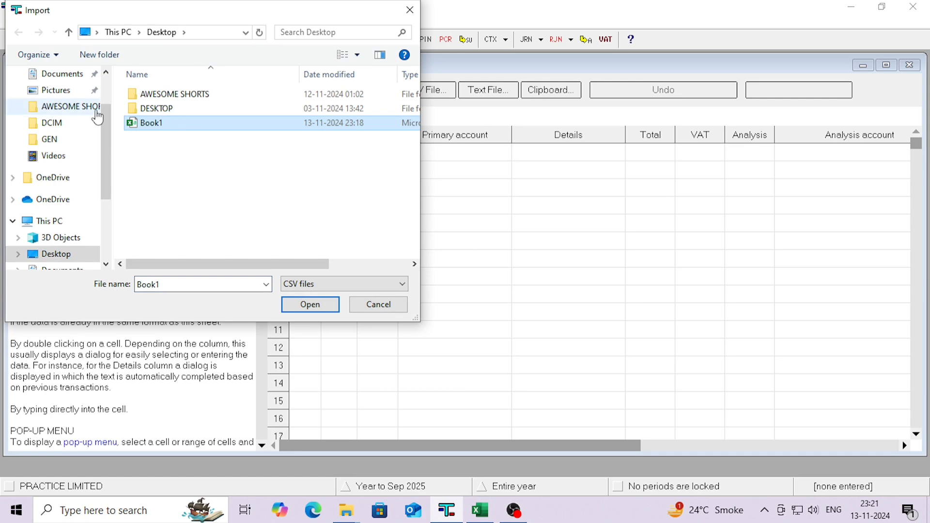
key(Return)
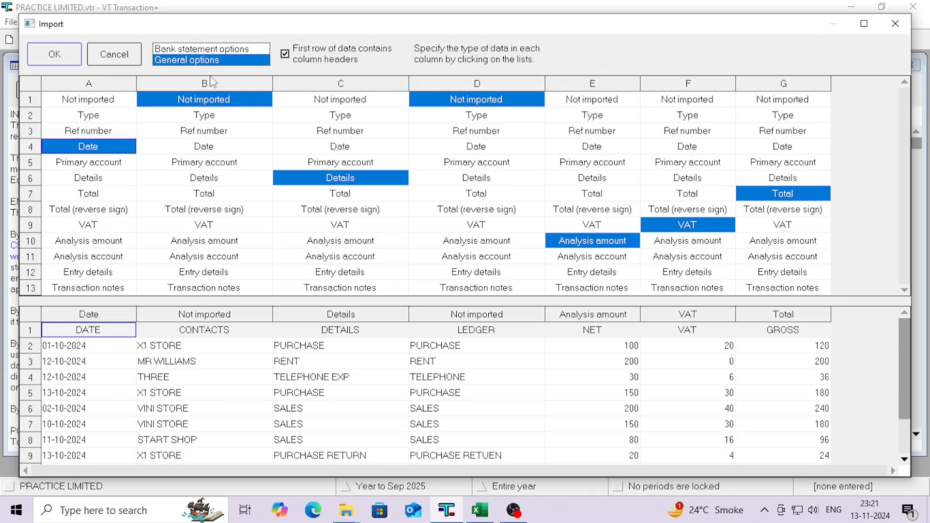
Step: Keep General fields and the header row, then map CONTACTS to Primary account and LEDGER to Analysis account
click(213, 50)
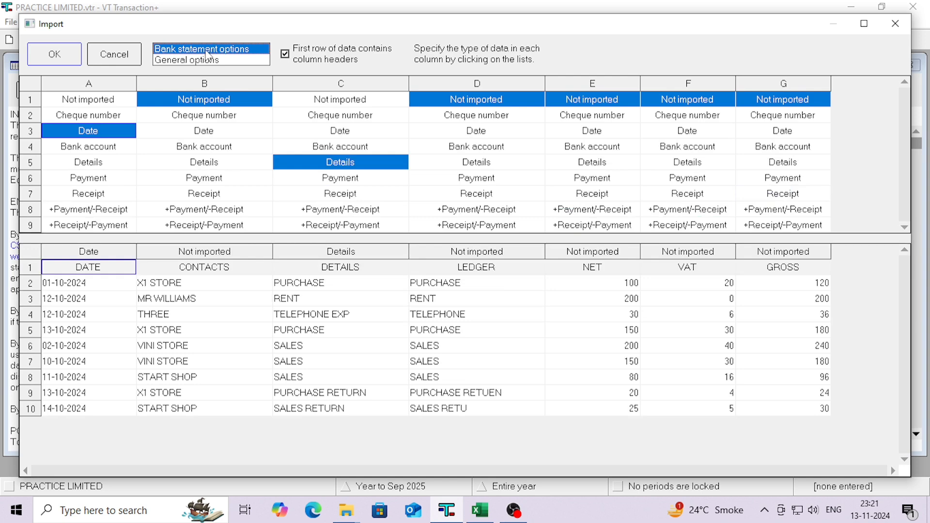
click(206, 60)
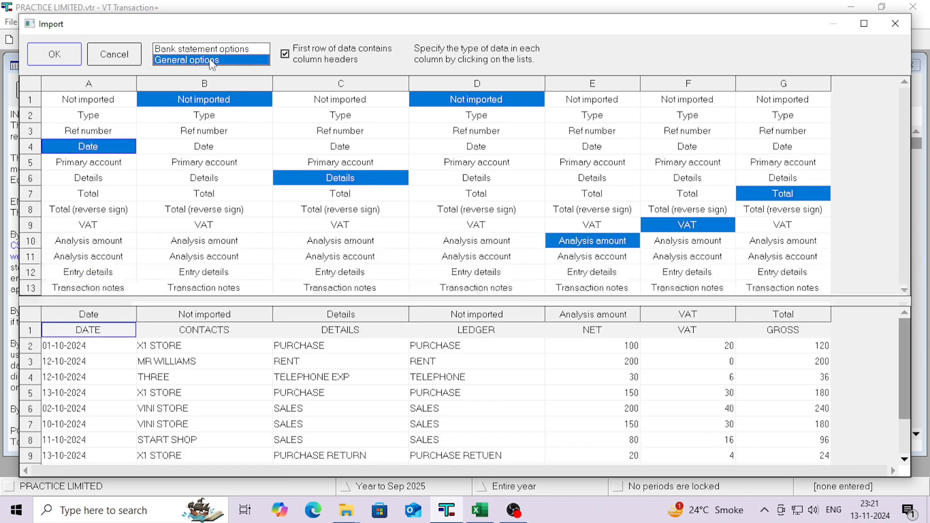
click(289, 57)
click(289, 57)
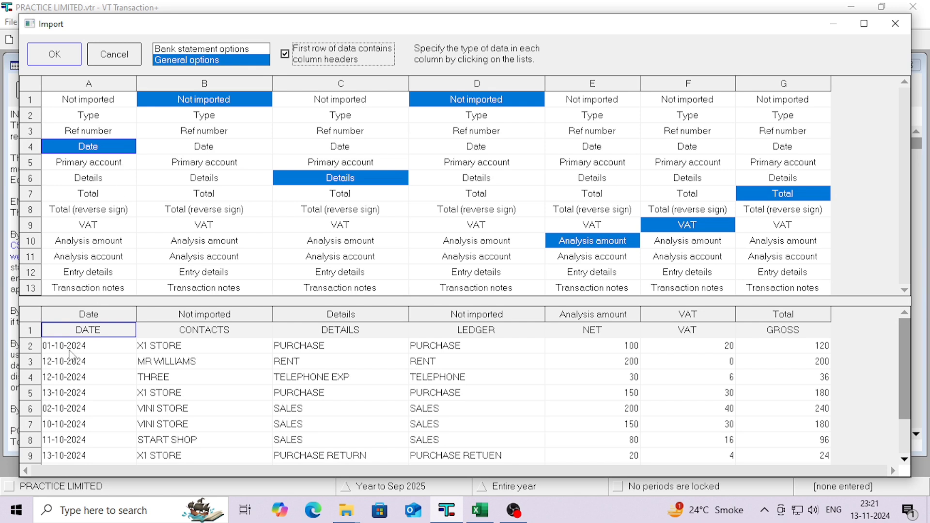
click(87, 147)
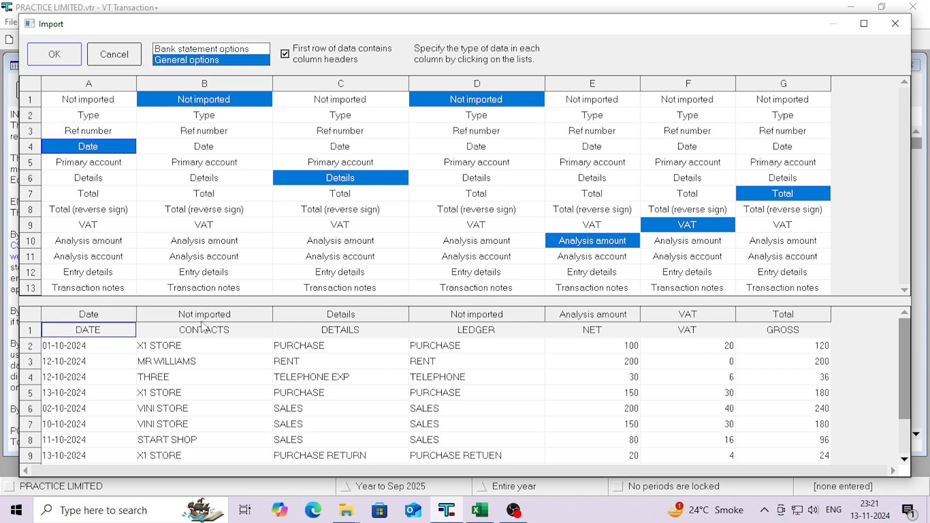
click(196, 165)
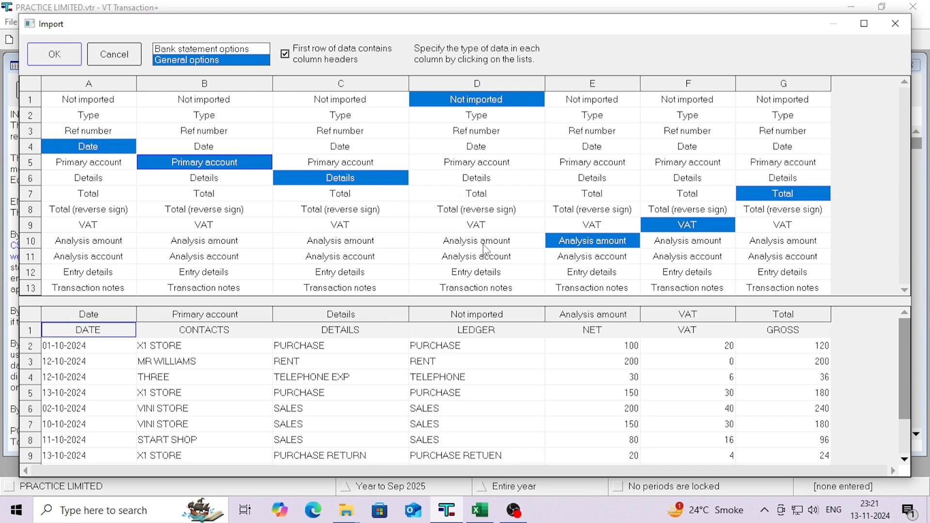
click(487, 259)
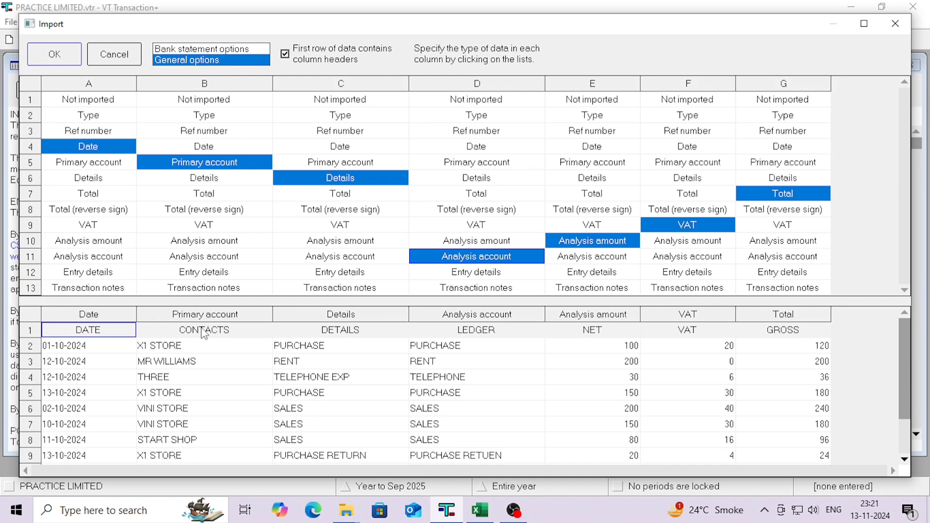
click(76, 54)
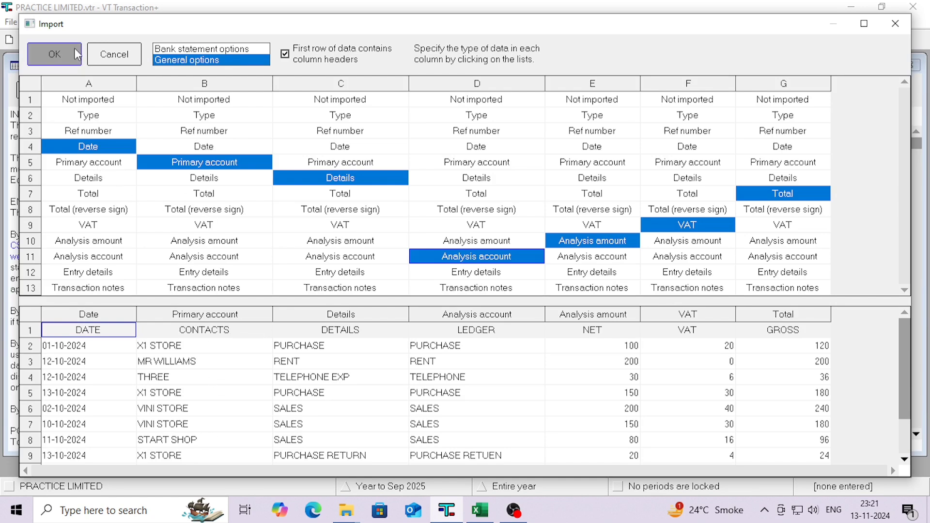
Step: Confirm the CSV import and clear the selection of the nine imported rows
click(77, 53)
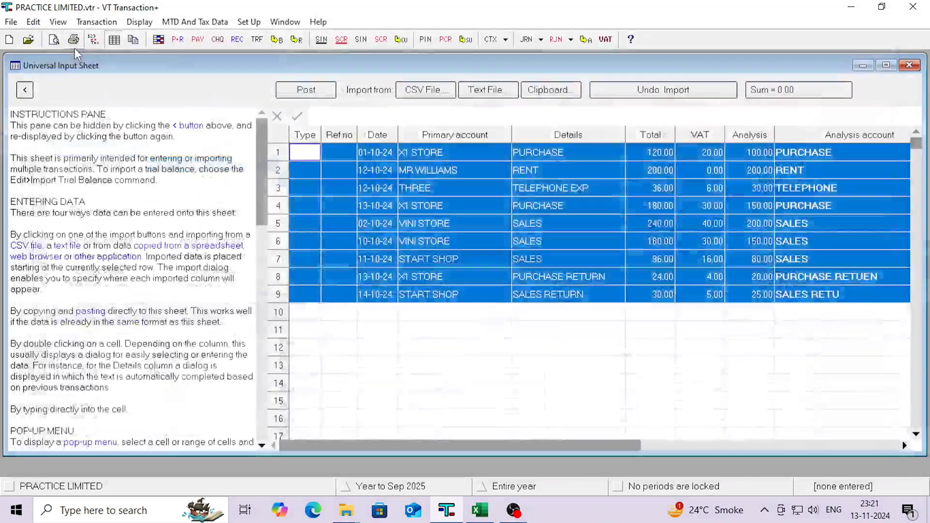
click(354, 311)
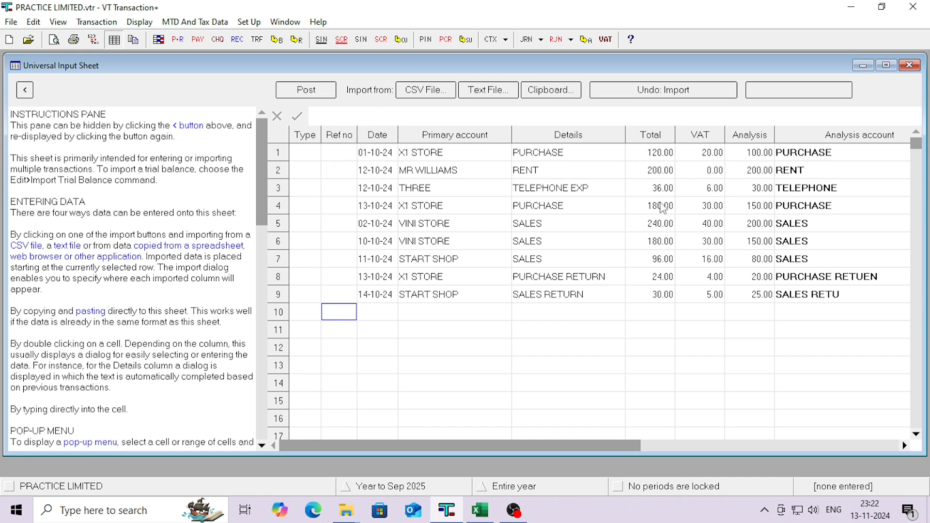
click(305, 154)
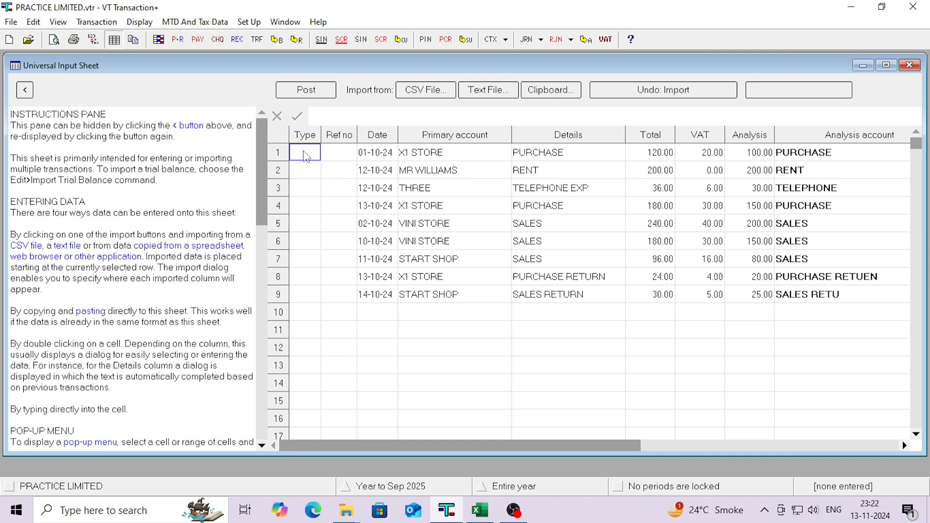
Step: Set row 1 to Purchase Invoice (PIN) and fill it down to rows 2–4
double_click(306, 156)
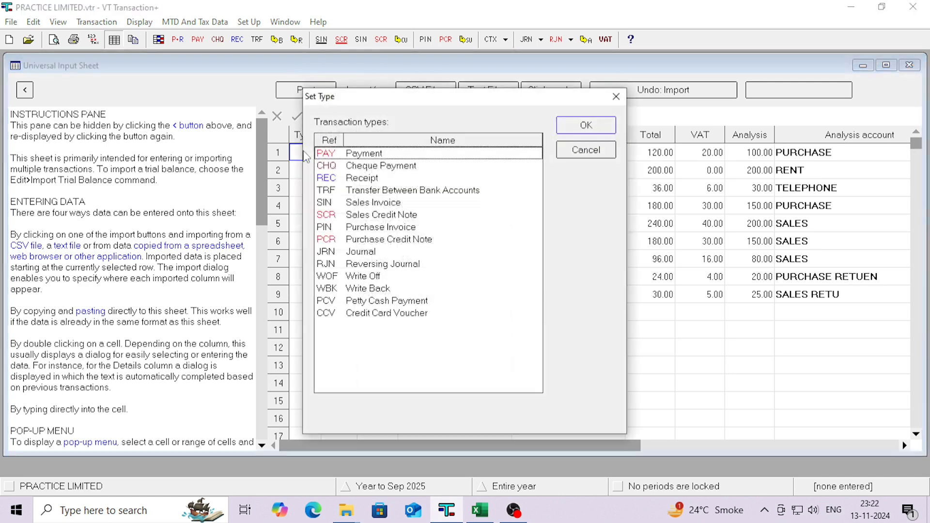
double_click(371, 232)
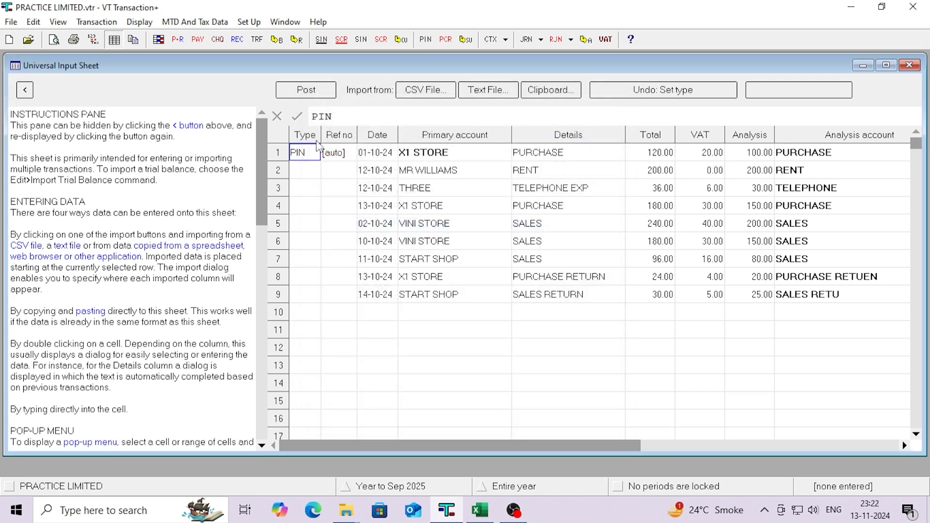
key(ctrl+shift+Down)
click(331, 154)
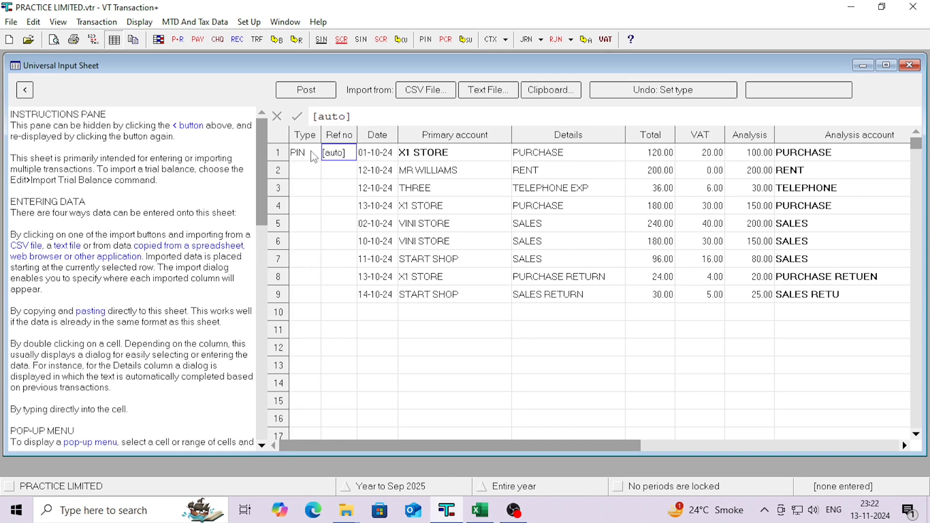
drag(313, 154, 314, 208)
right_click(314, 208)
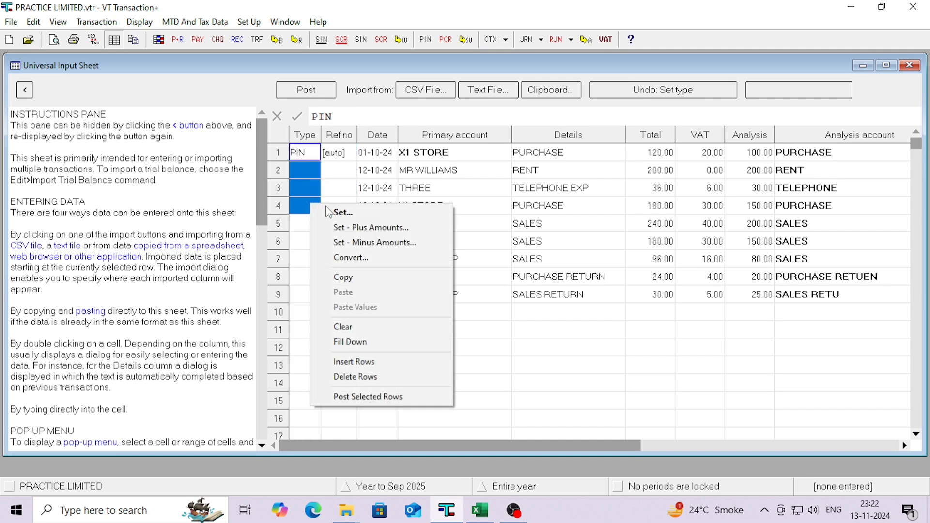
click(363, 340)
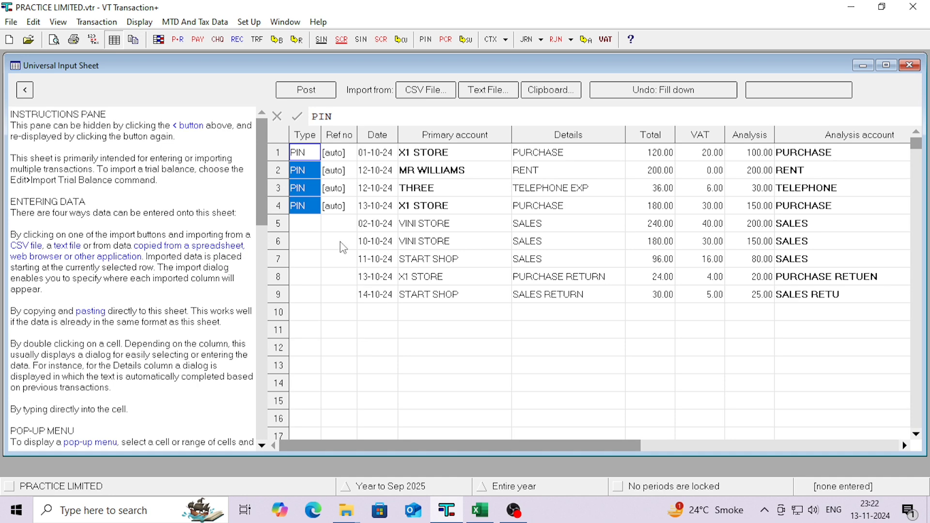
Step: Set row 5 to Sales Invoice (SIN) and fill it down to rows 6–7
click(307, 218)
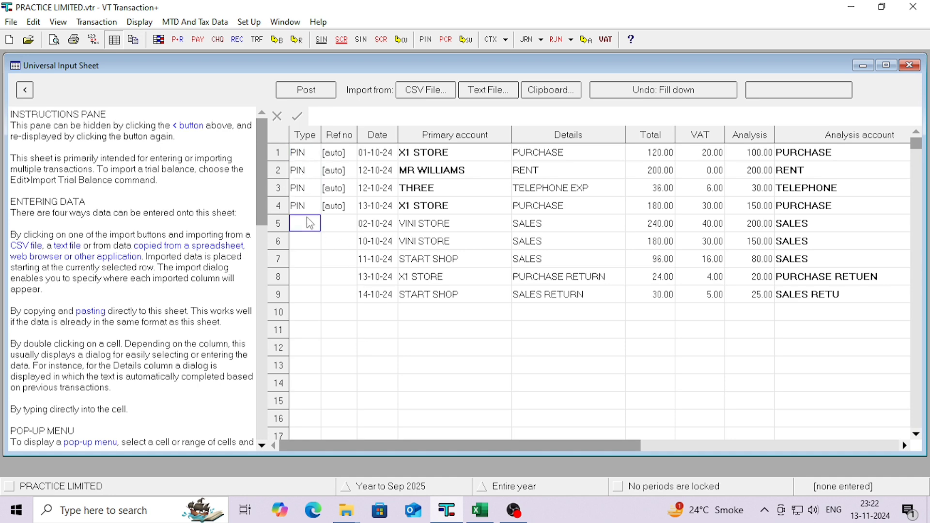
double_click(310, 226)
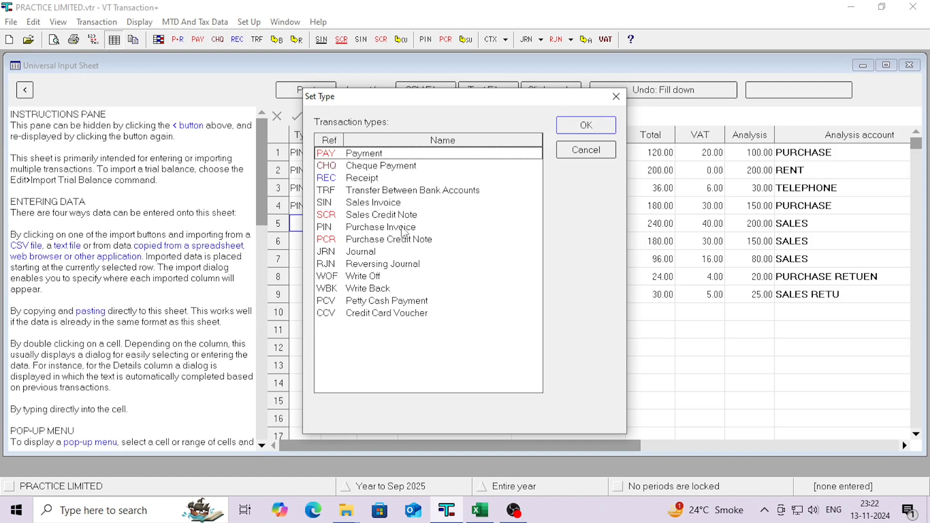
double_click(397, 207)
drag(312, 224, 317, 261)
right_click(322, 261)
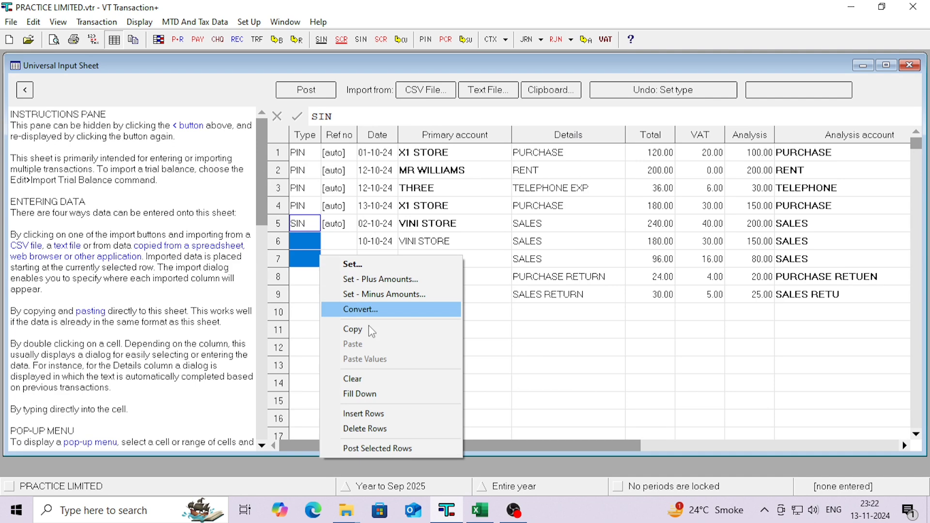
click(362, 389)
Step: Set row 8 to Purchase Credit Note (PCR) and row 9 to Sales Credit Note (SCR)
double_click(314, 278)
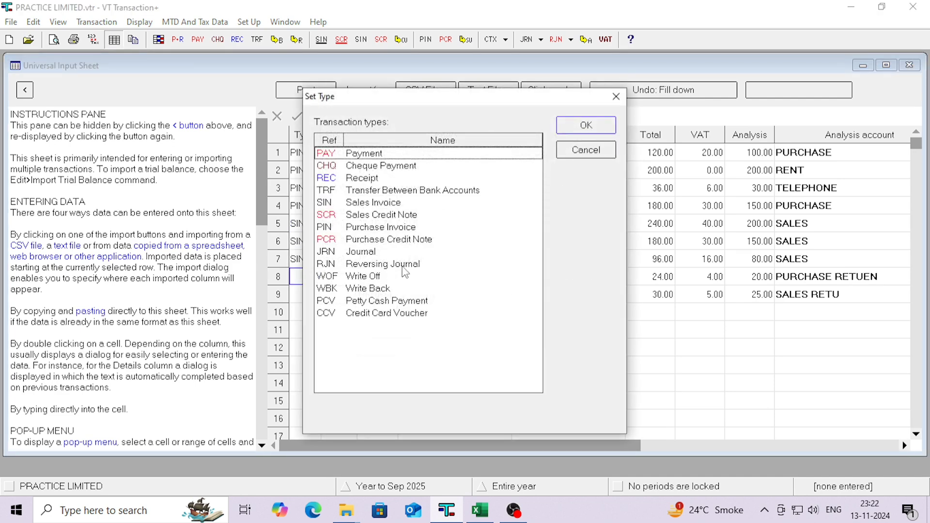
double_click(385, 240)
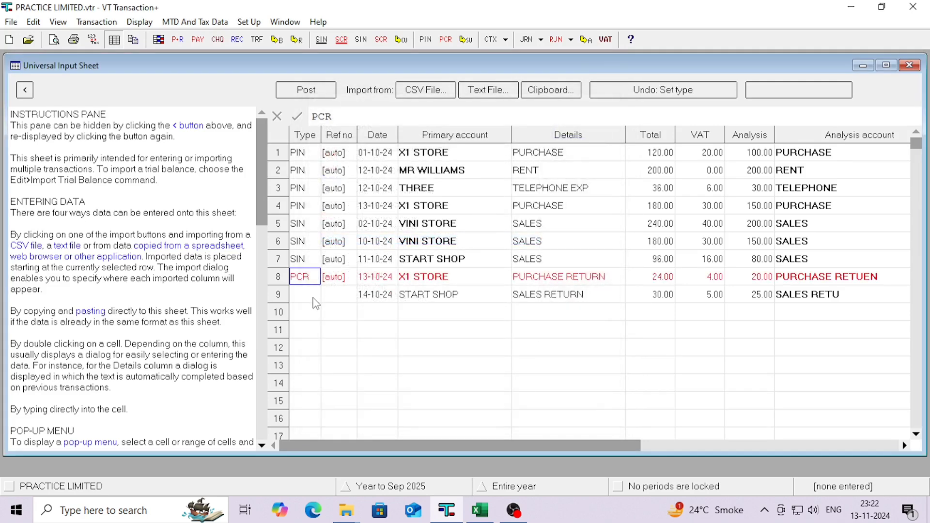
click(308, 299)
double_click(310, 299)
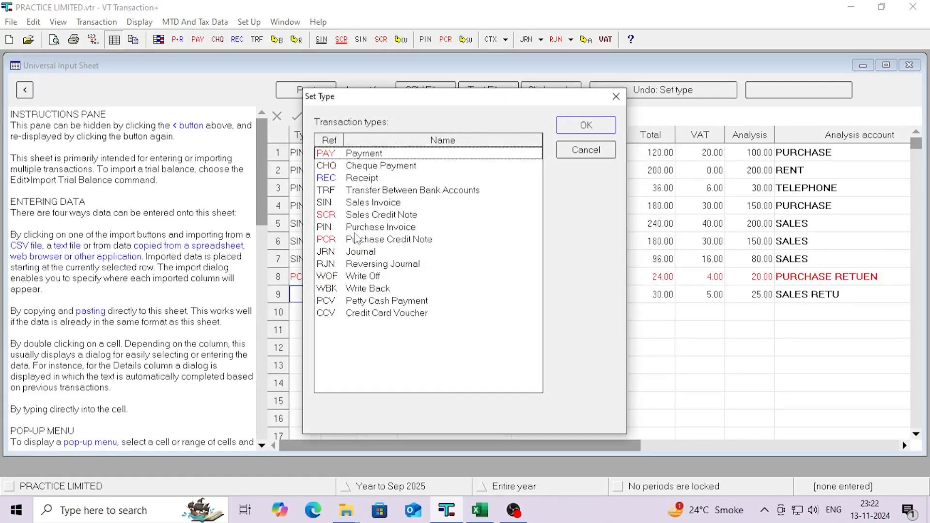
double_click(356, 215)
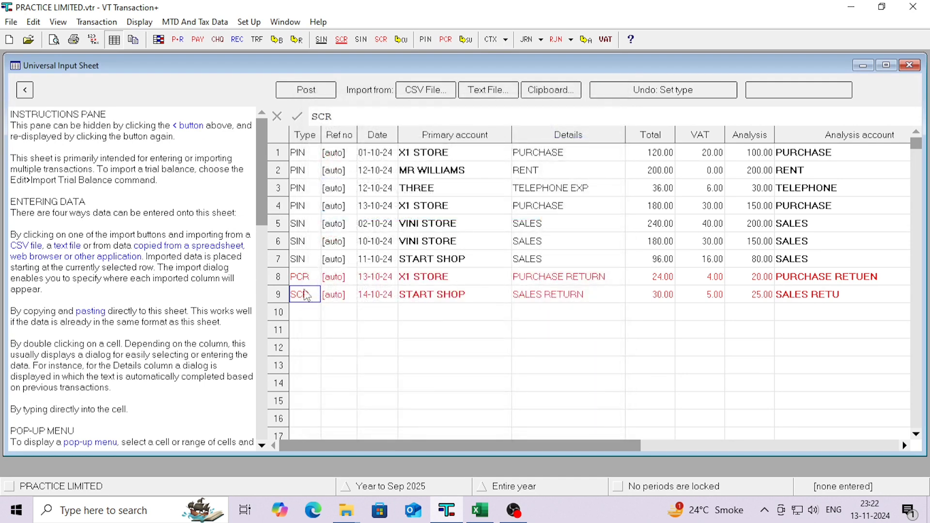
double_click(307, 300)
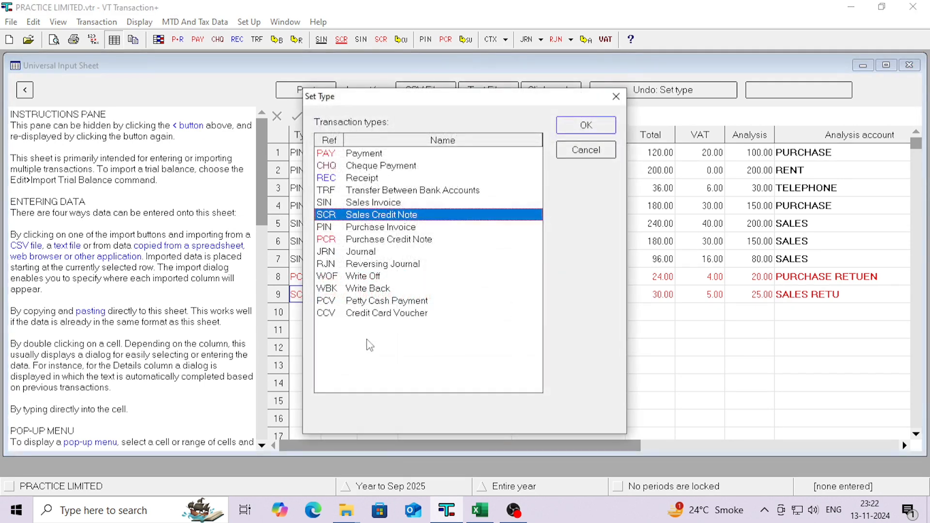
click(613, 154)
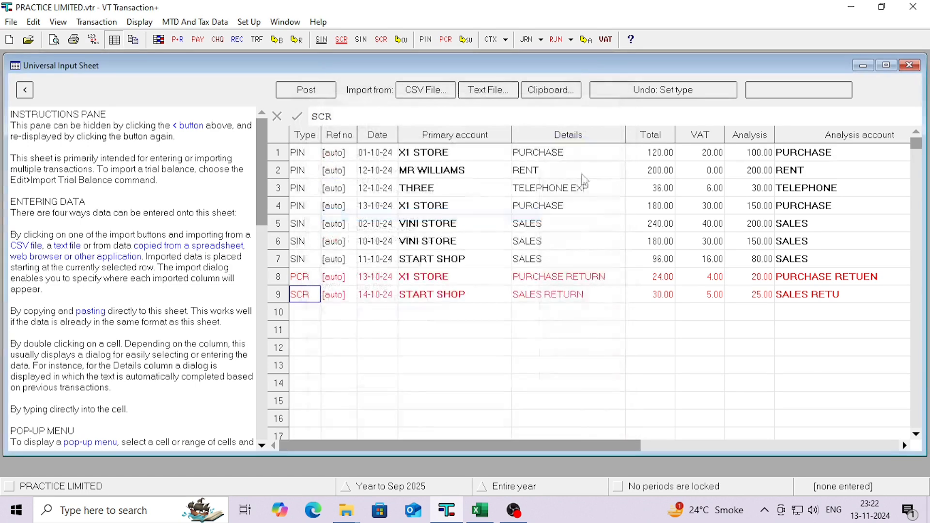
click(458, 158)
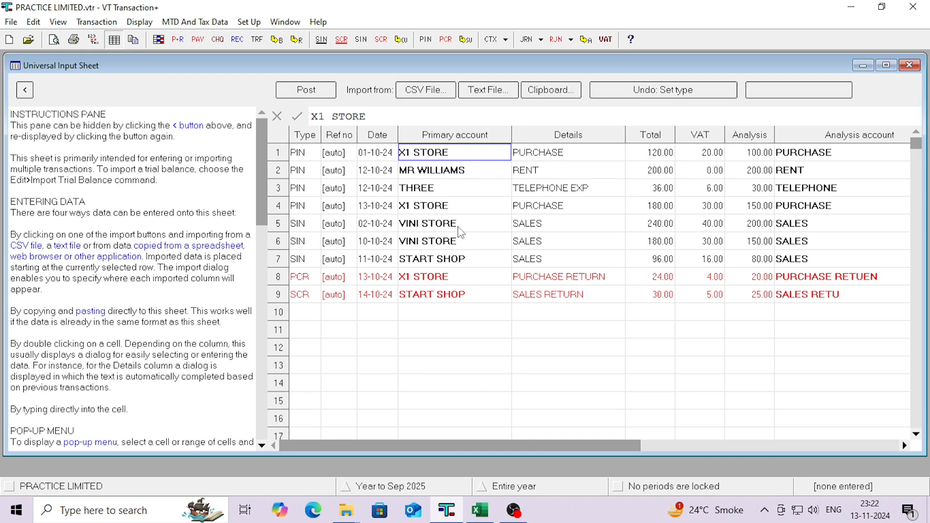
Step: Create the supplier account X1 STORE and assign it to row 1
double_click(453, 157)
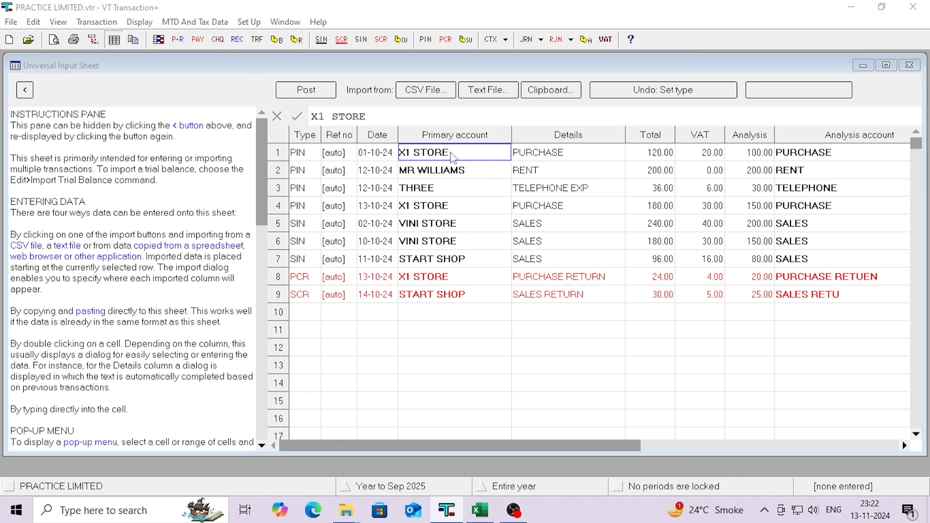
click(559, 139)
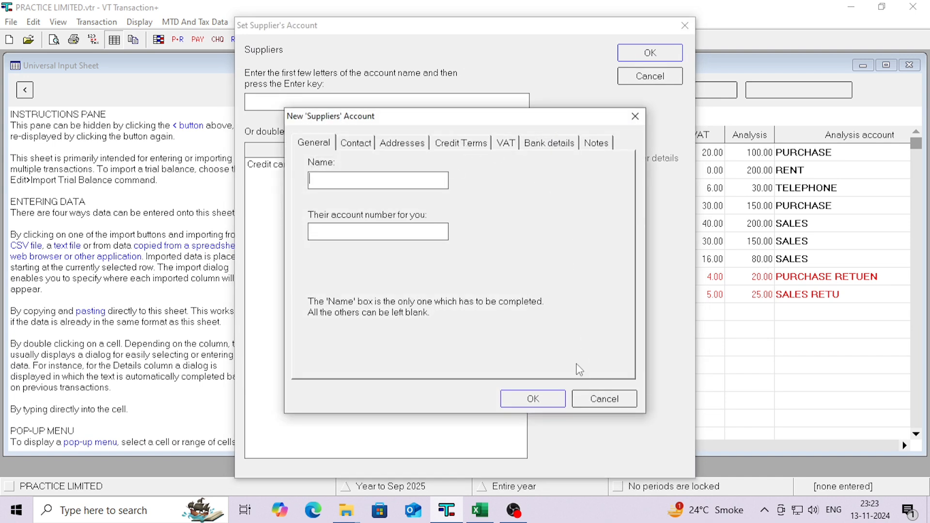
text(X1 STORE)
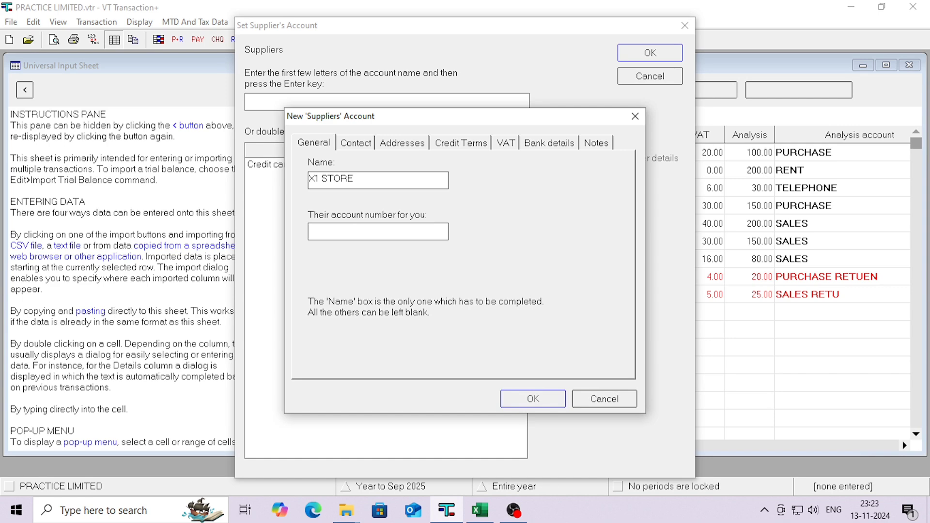
key(Return)
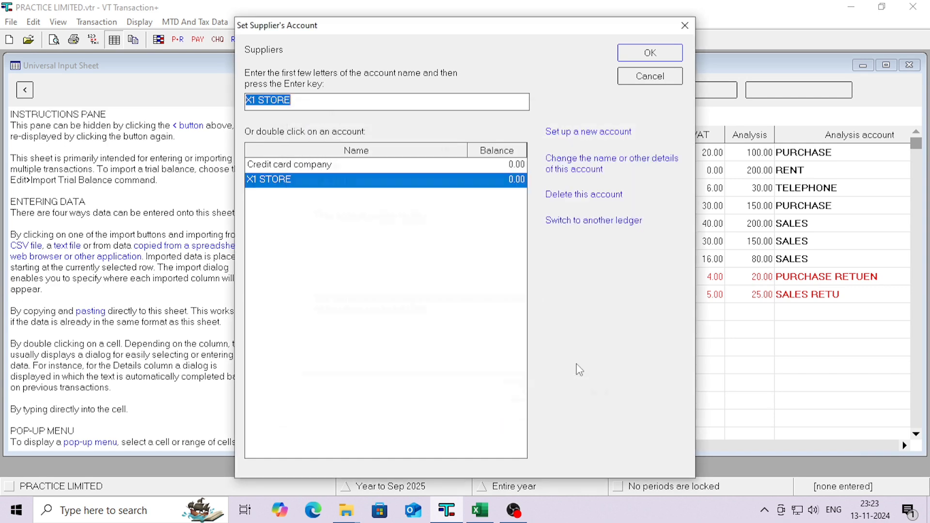
click(650, 53)
Step: Create a new supplier account and assign it to row 2
click(466, 171)
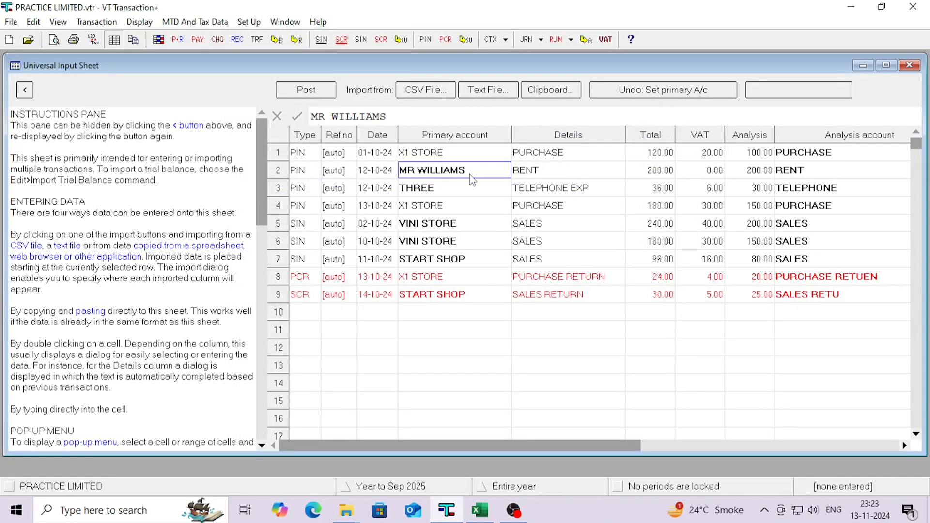
triple_click(364, 118)
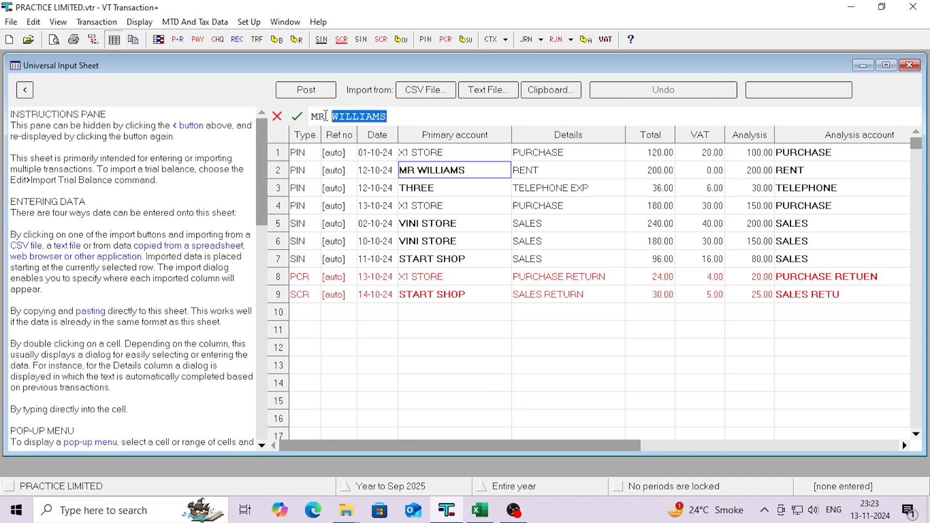
double_click(446, 173)
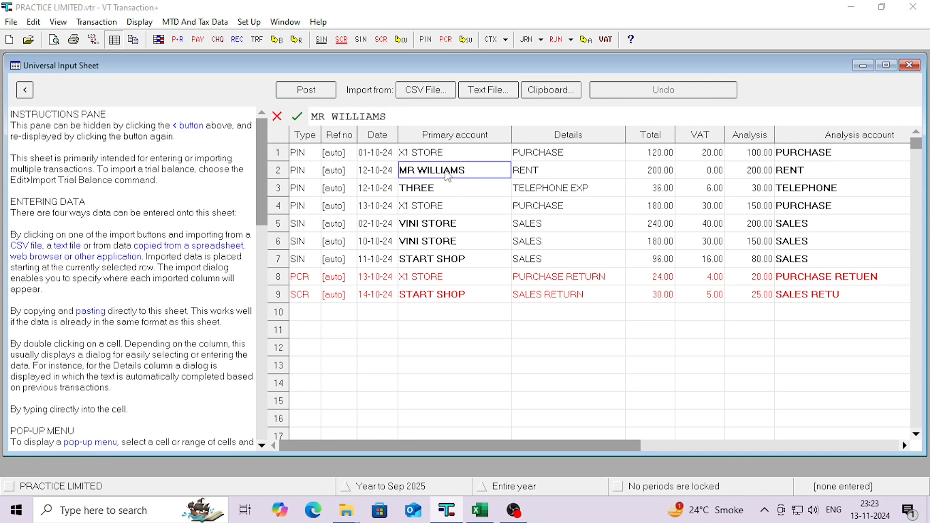
click(555, 129)
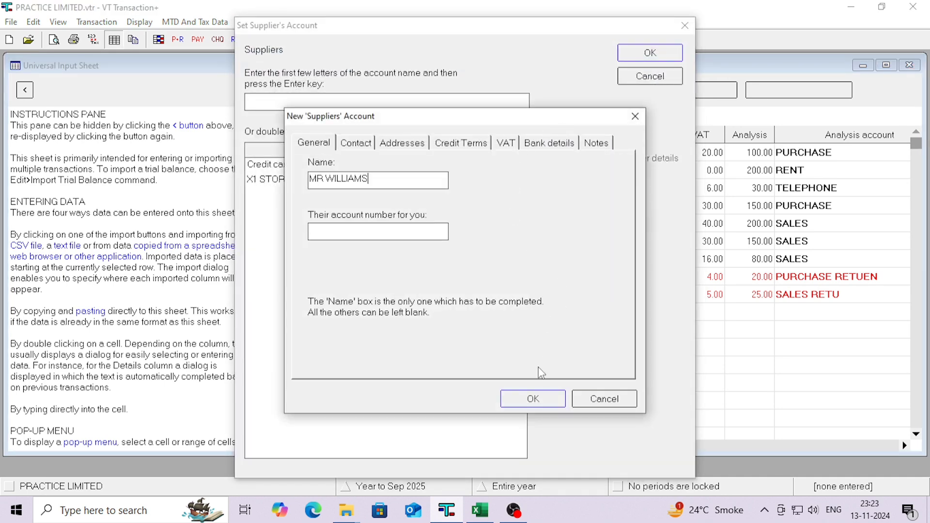
click(537, 396)
click(649, 54)
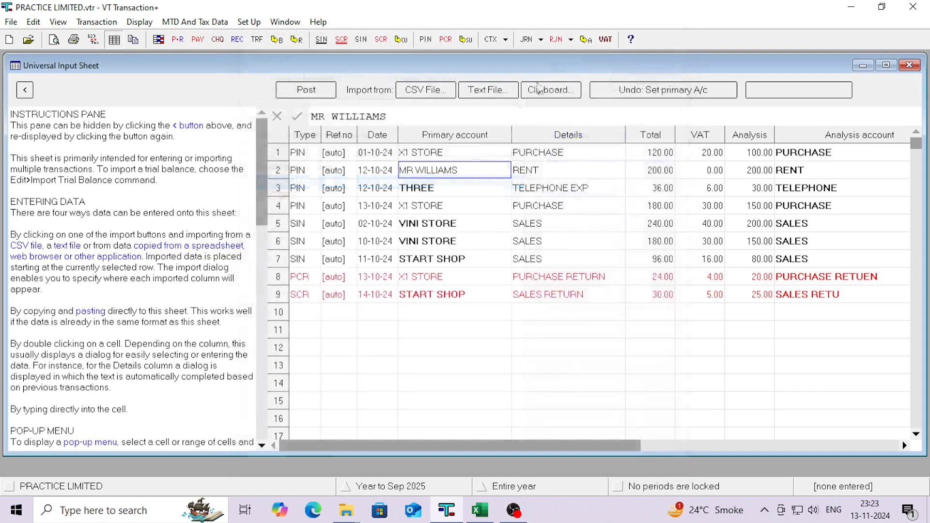
Step: Create the supplier account THREE and assign it to row 3's Primary account
double_click(466, 193)
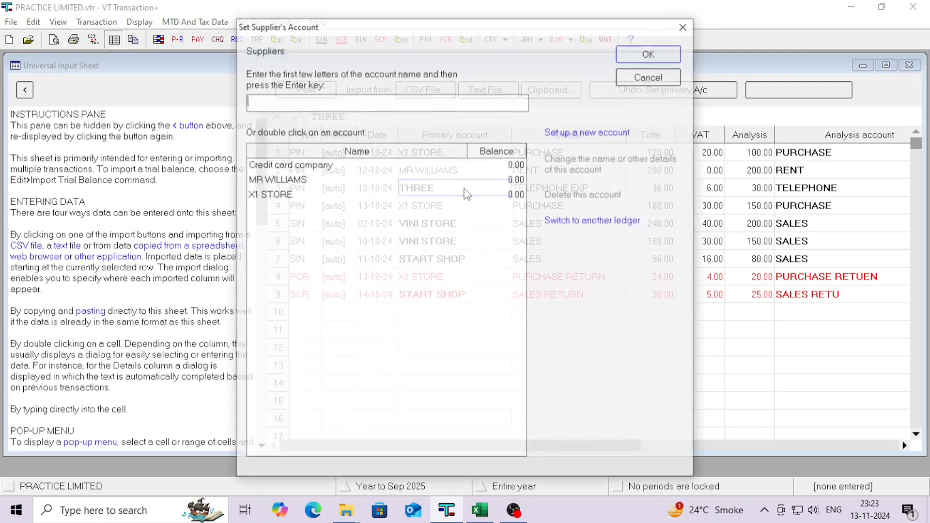
click(570, 132)
text(THREE)
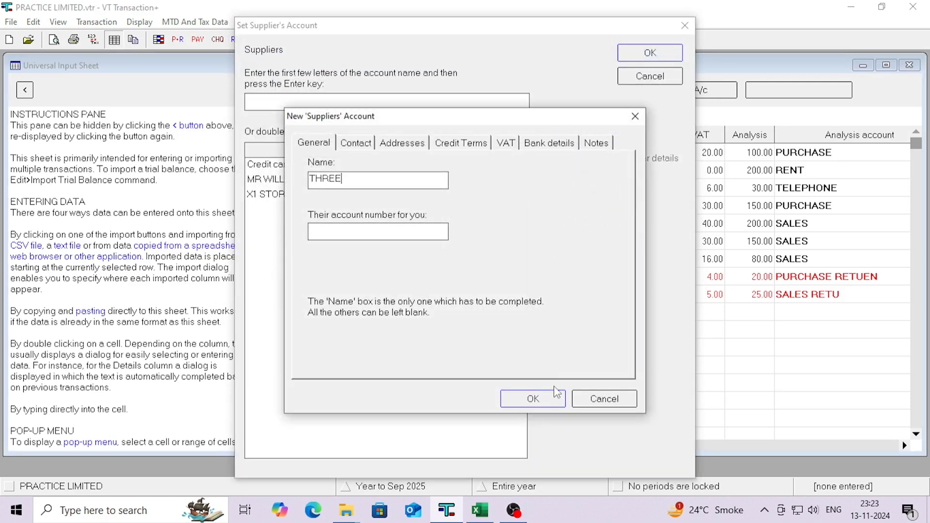
click(542, 400)
click(650, 53)
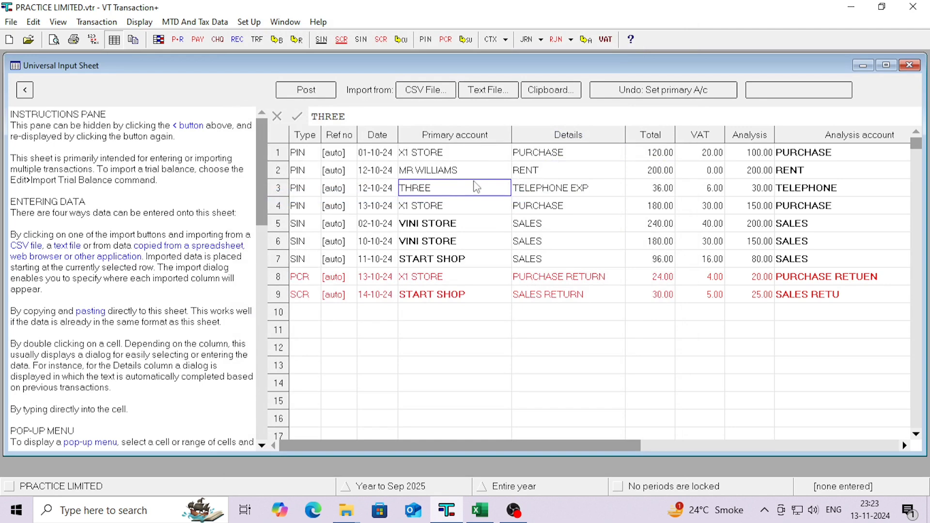
click(443, 204)
double_click(451, 225)
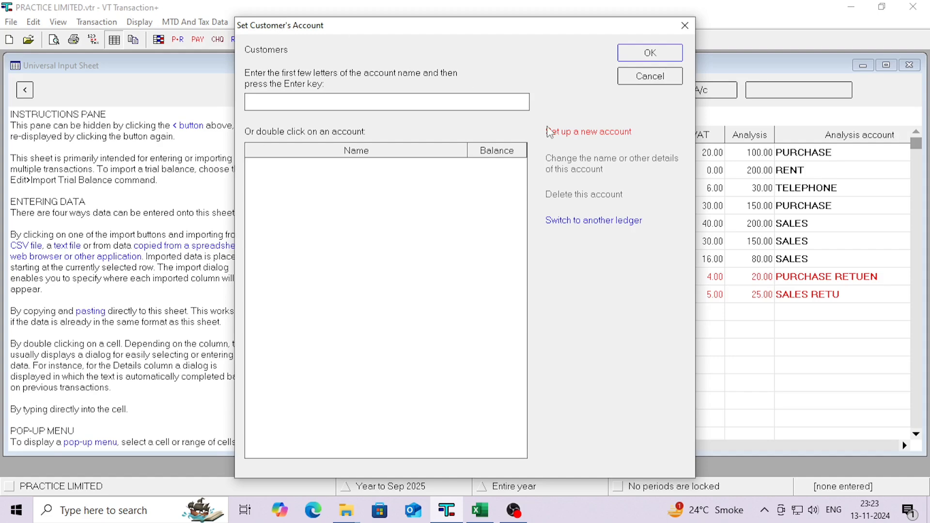
Step: Create customer accounts VINI STORE for row 5 and STAR SHOP for row 7
click(550, 132)
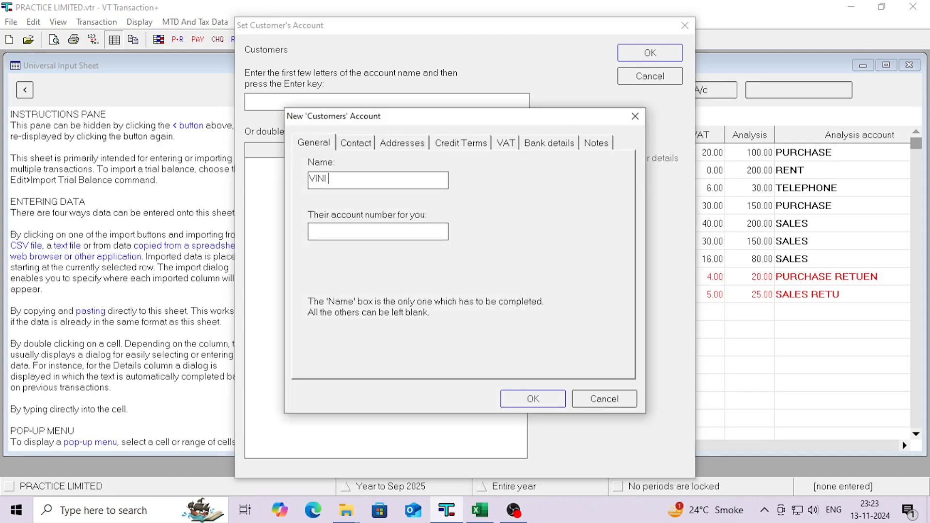
text(VINI STORE)
key(Return)
click(643, 56)
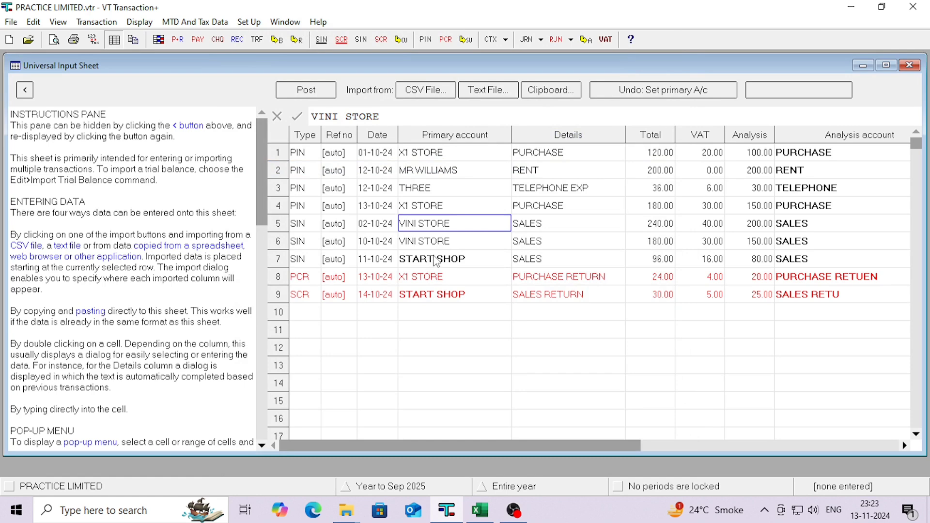
double_click(437, 261)
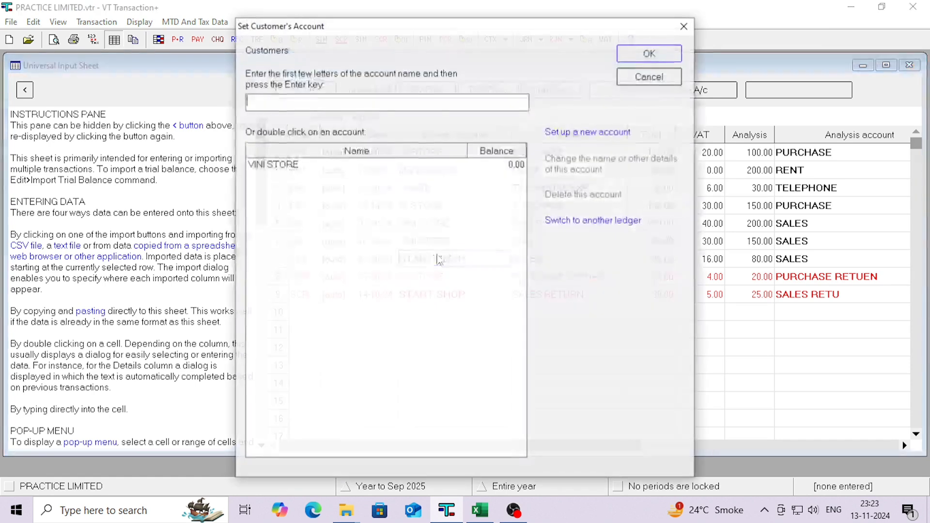
click(570, 133)
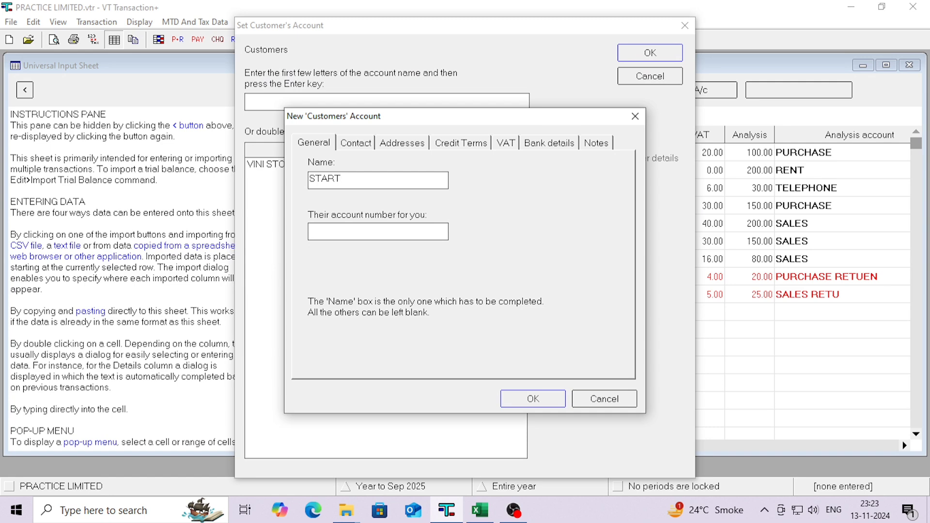
key(Return)
key(Return)
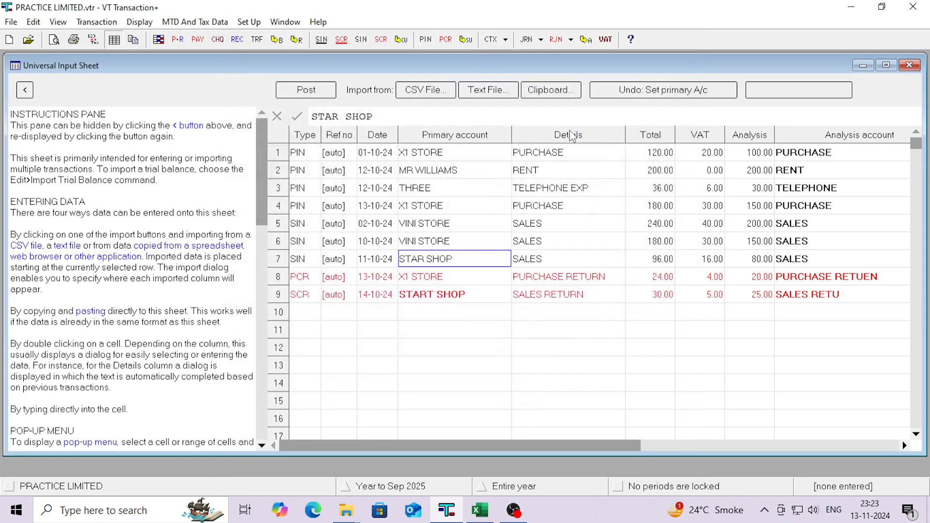
Step: Keep X1 STORE as row 8's supplier and assign STAR SHOP to row 9
click(436, 279)
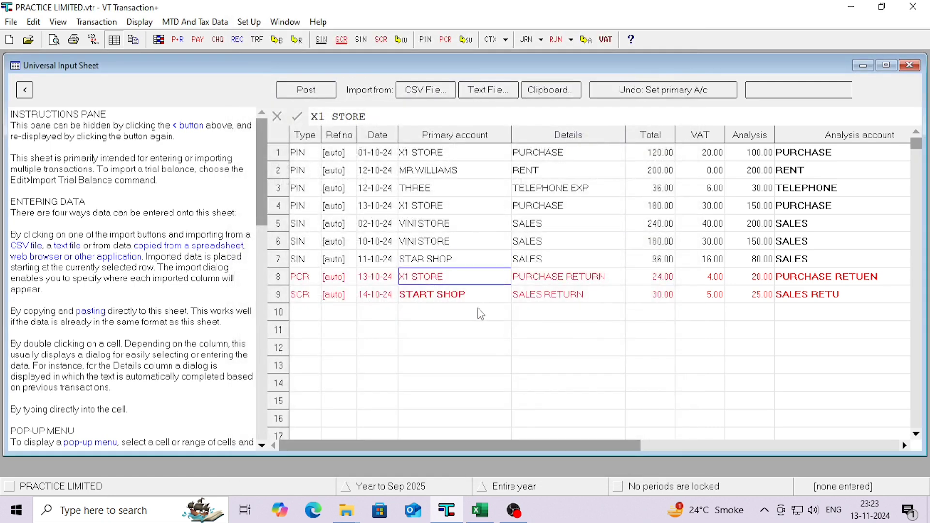
double_click(442, 285)
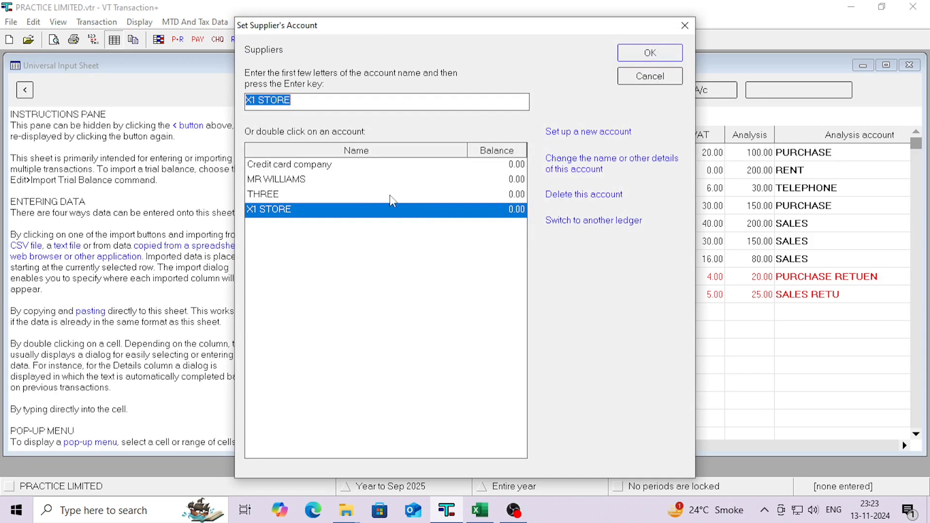
double_click(367, 209)
click(442, 298)
double_click(442, 298)
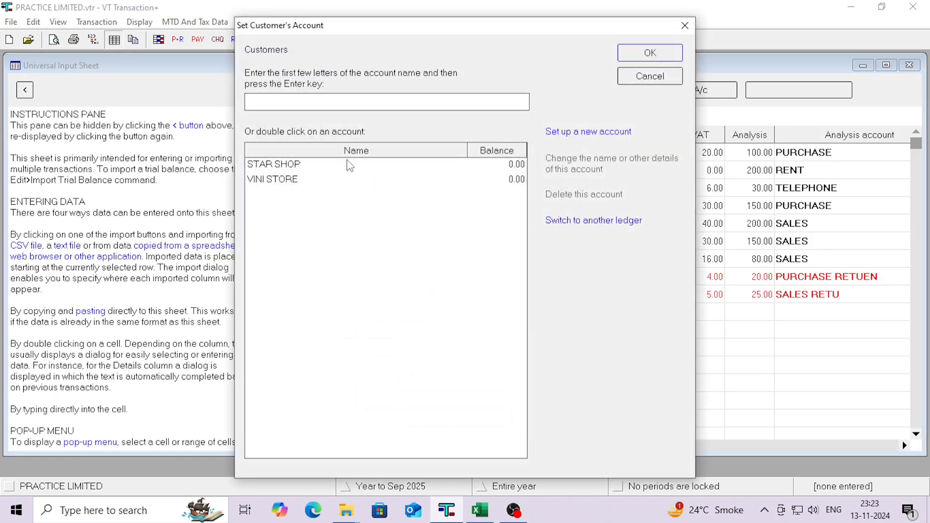
click(294, 165)
click(663, 57)
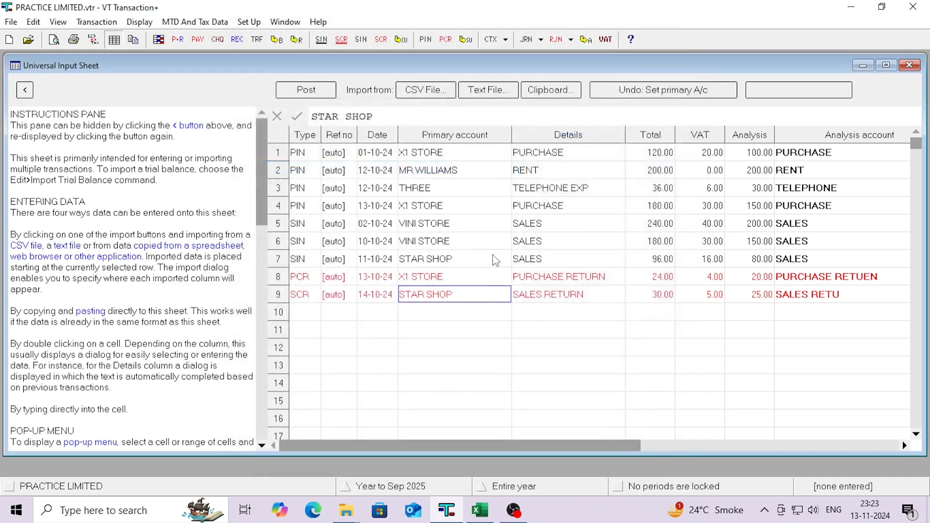
double_click(558, 153)
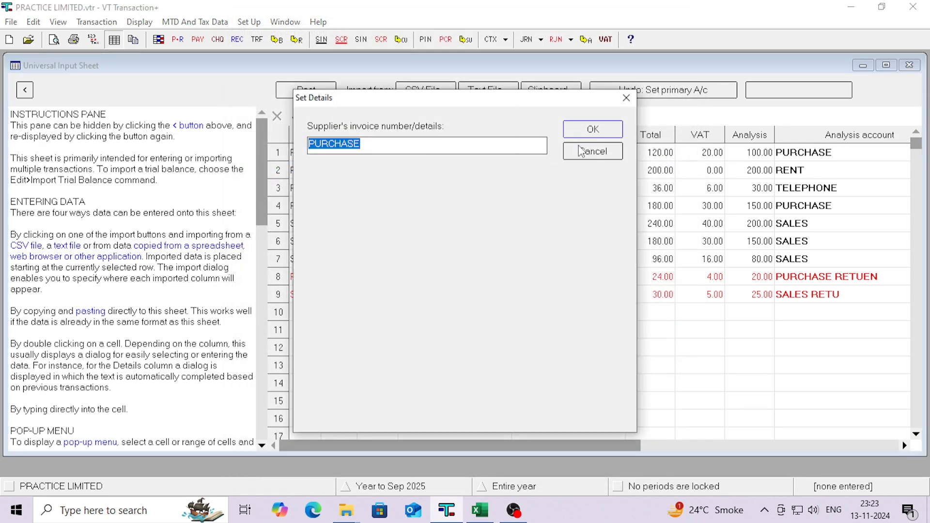
click(581, 152)
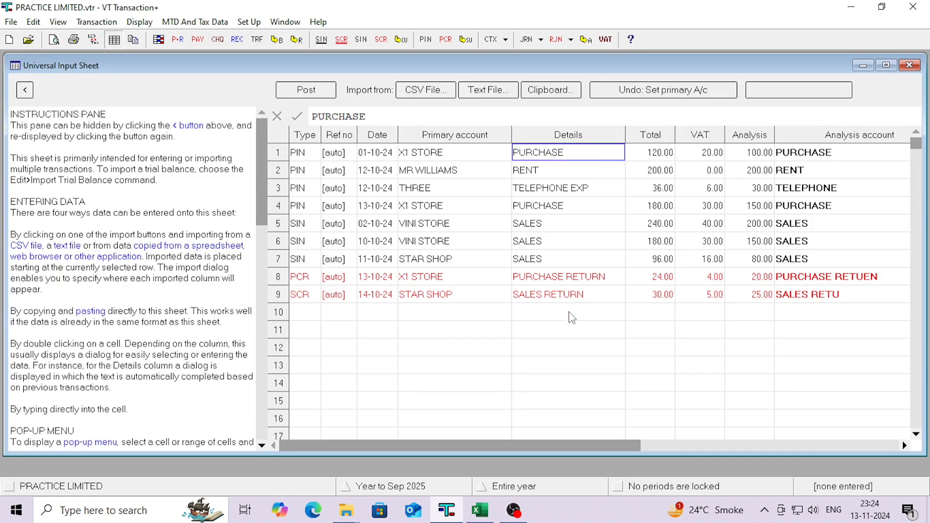
click(658, 153)
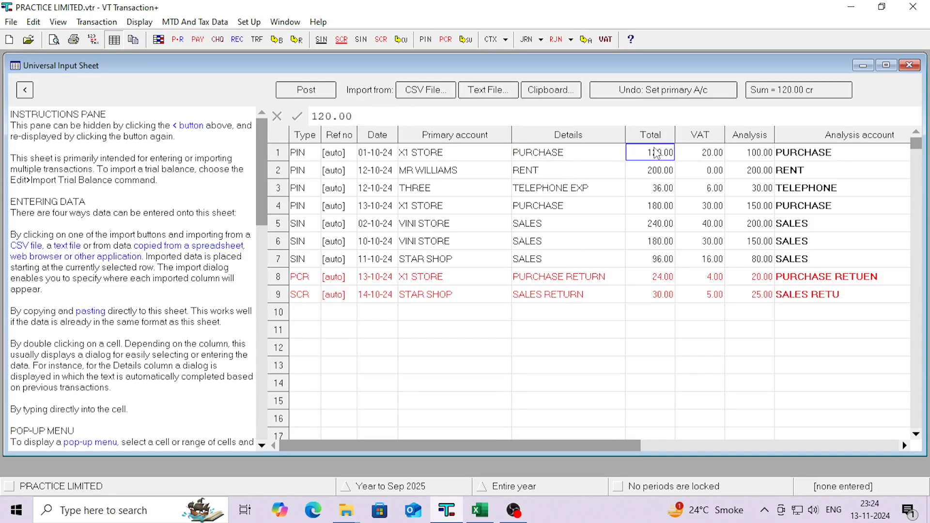
click(705, 156)
click(765, 158)
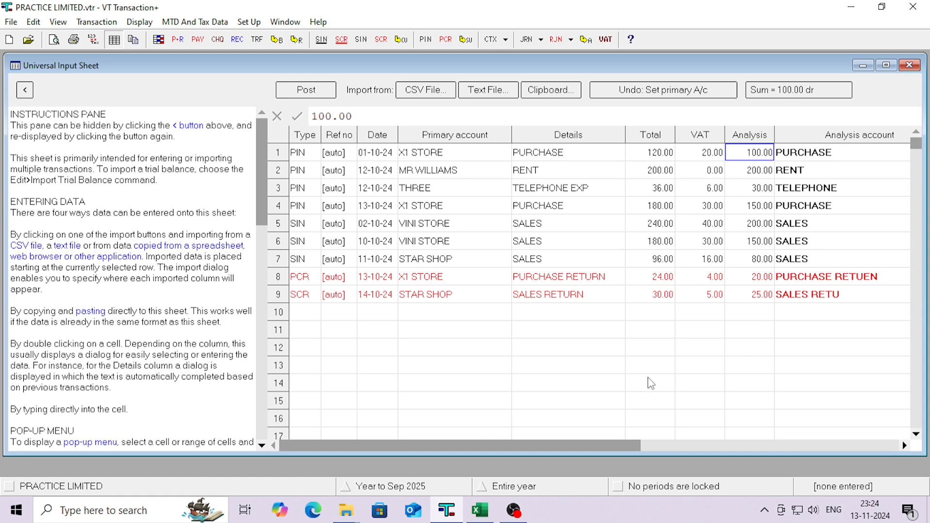
drag(627, 440, 810, 432)
key(Delete)
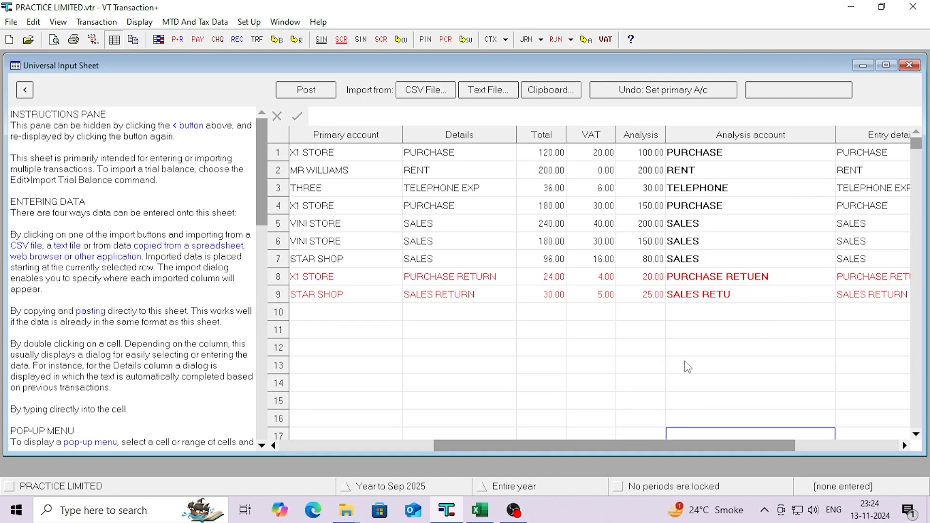
drag(669, 450, 809, 438)
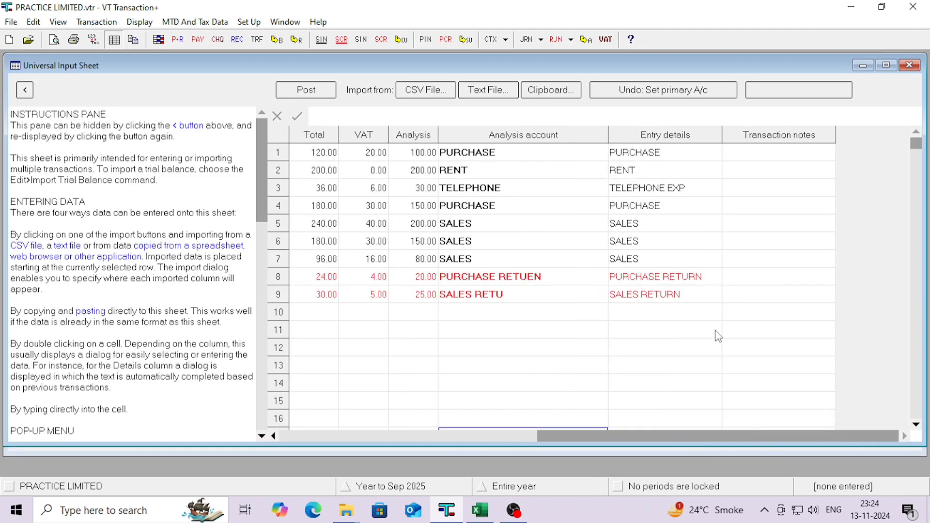
Step: Set row 1's analysis account to Cost of sales: Purchases and row 2's to Expenses: Rent
drag(692, 438, 484, 438)
double_click(797, 154)
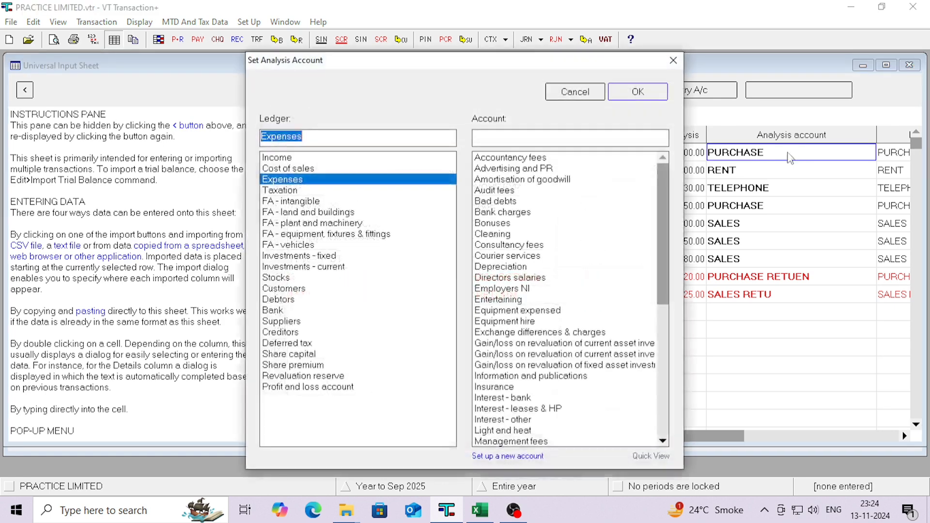
click(361, 169)
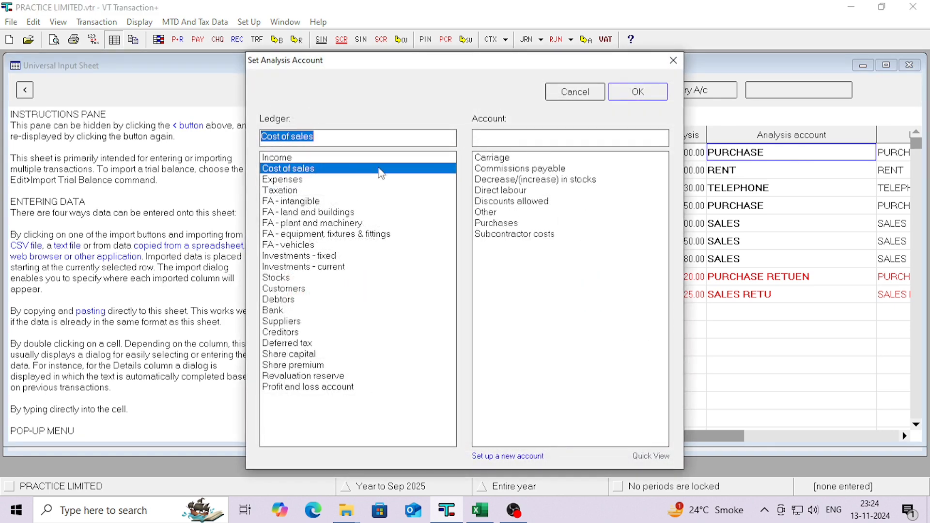
double_click(495, 223)
double_click(736, 170)
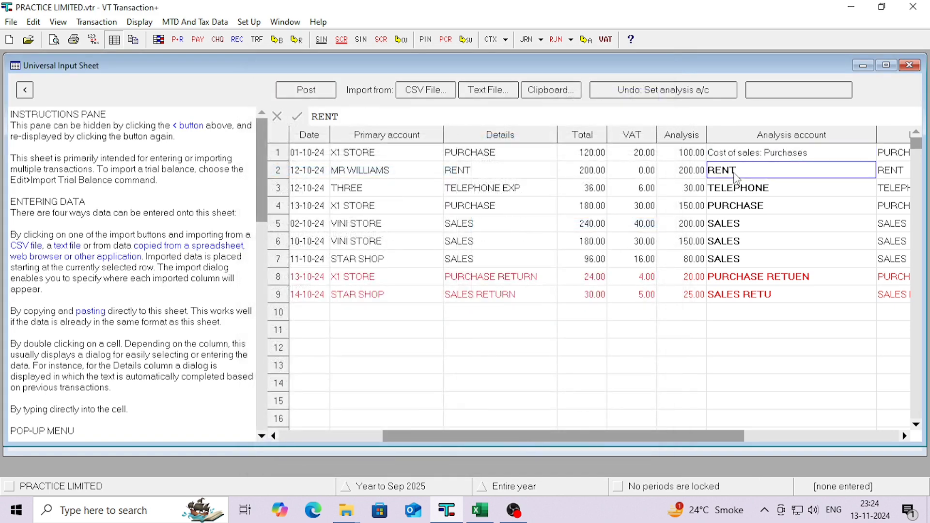
key(End)
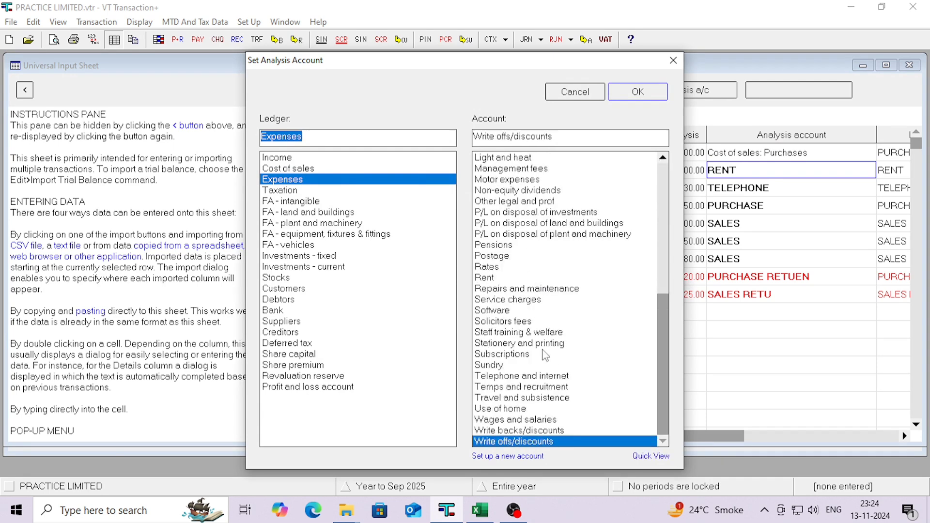
key(Page_Up)
double_click(492, 289)
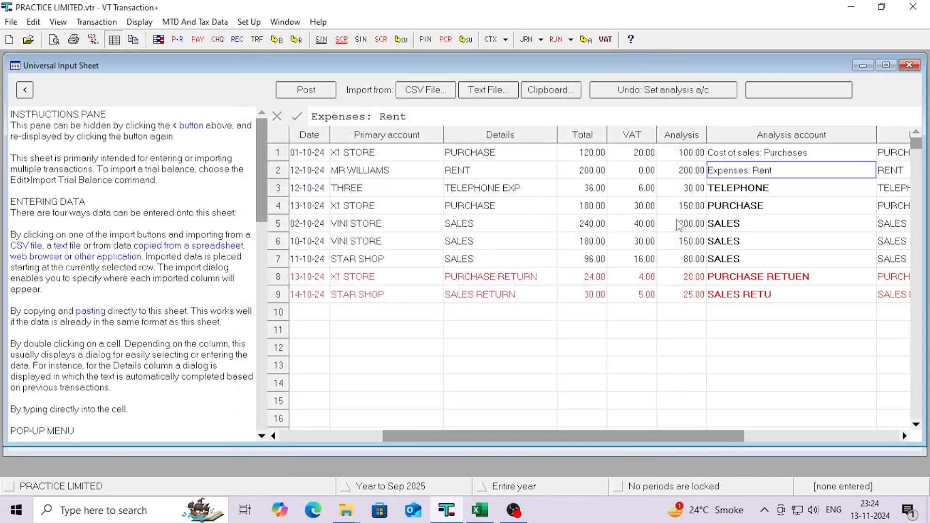
Step: Set rows 3–5 to Expenses: Telephone and internet, Cost of sales: Purchases and Income: Sales
double_click(738, 195)
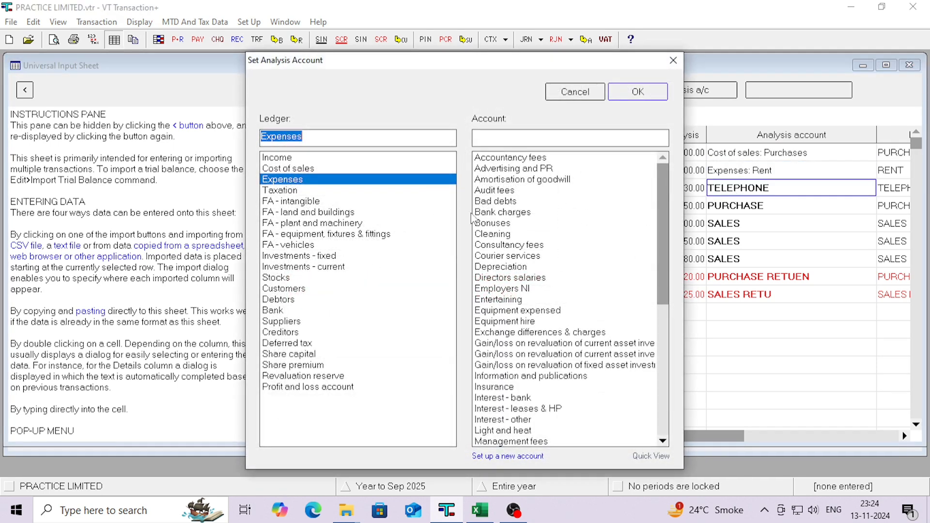
key(End)
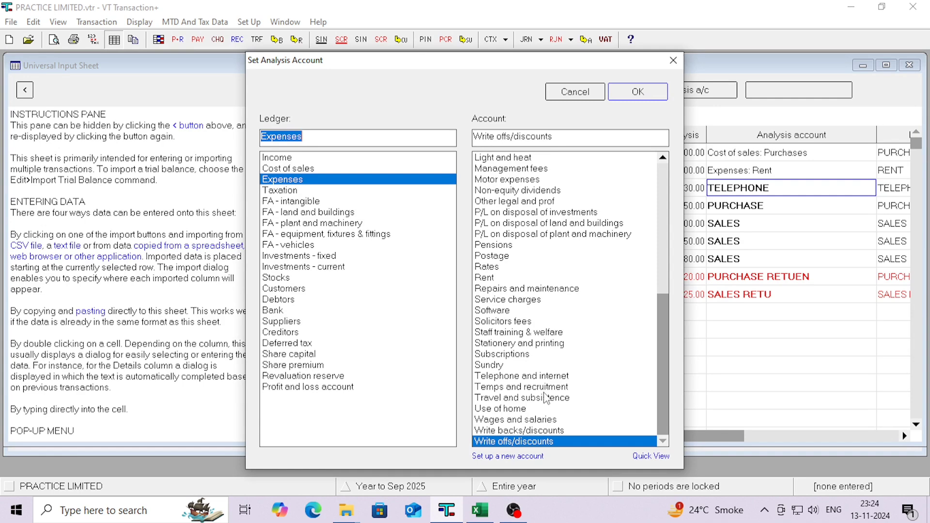
double_click(520, 377)
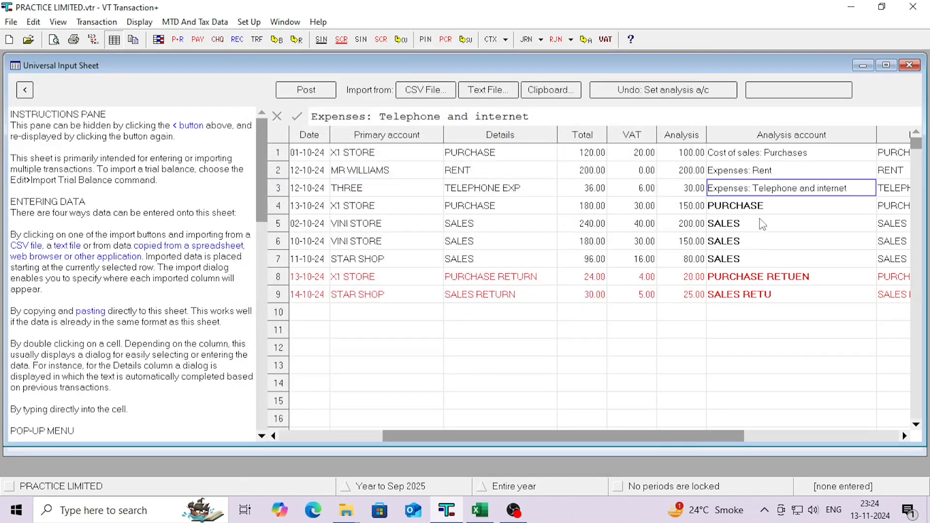
double_click(751, 213)
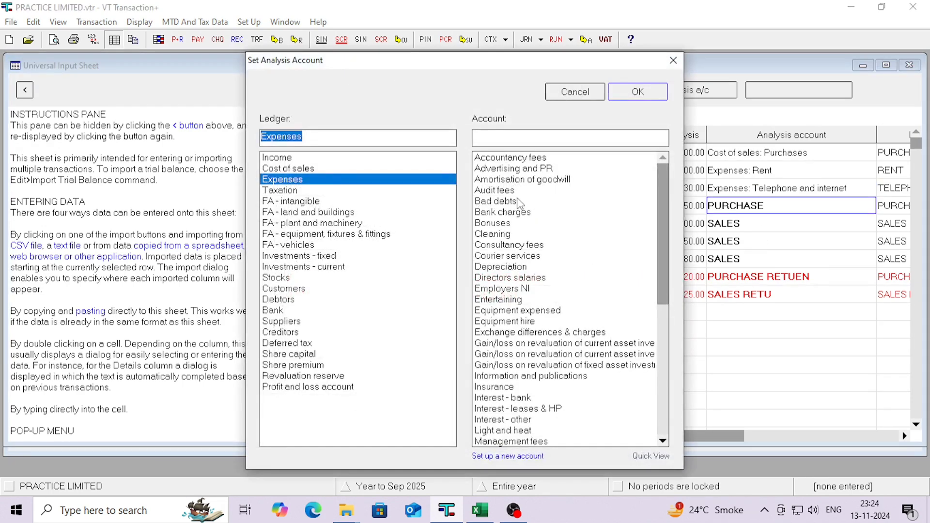
click(408, 169)
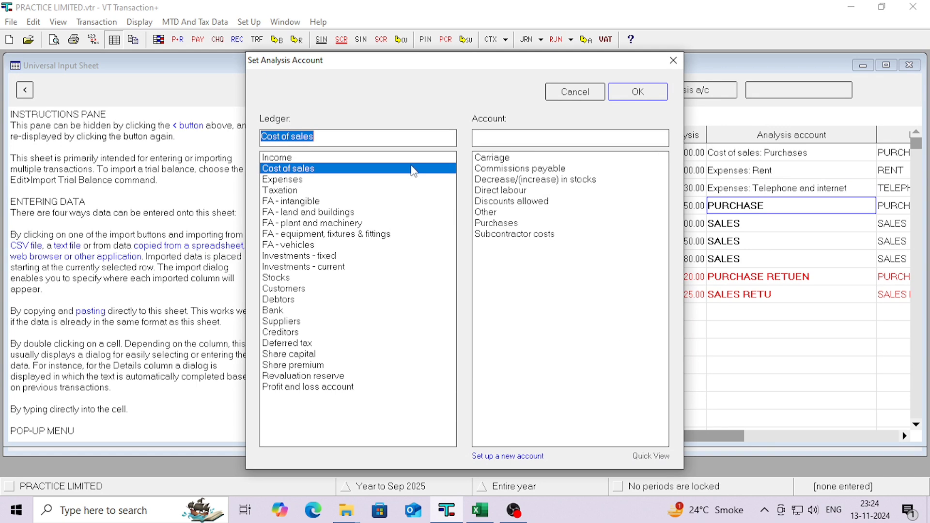
double_click(502, 223)
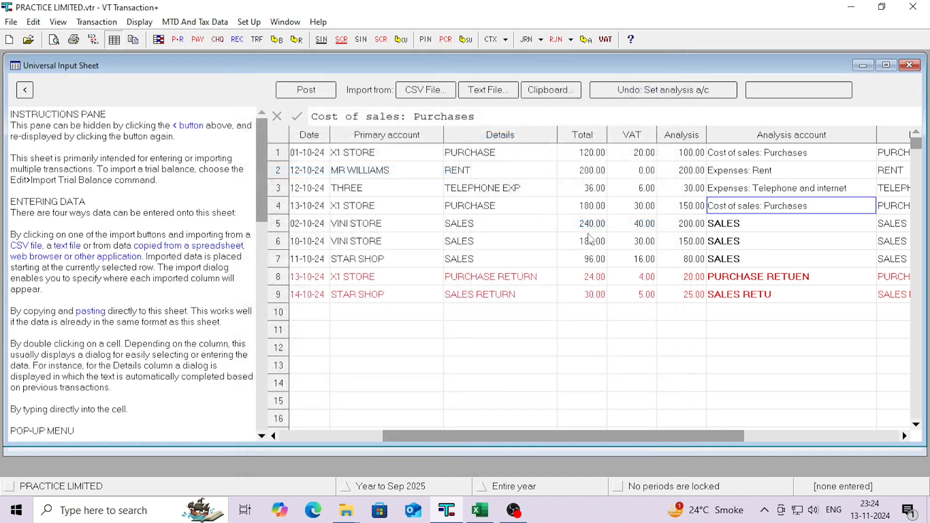
double_click(717, 224)
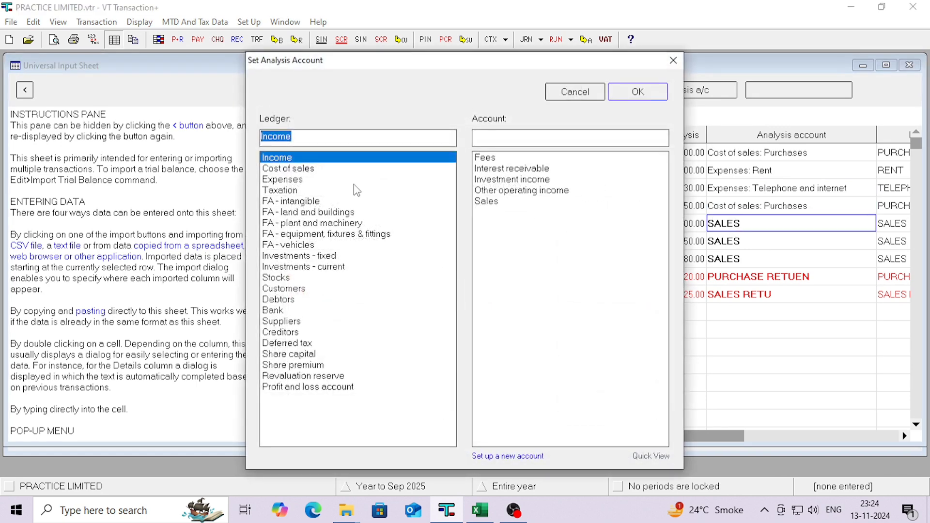
double_click(491, 201)
drag(736, 241, 737, 260)
Step: Fill Income: Sales down into rows 6 and 7's analysis accounts
right_click(735, 251)
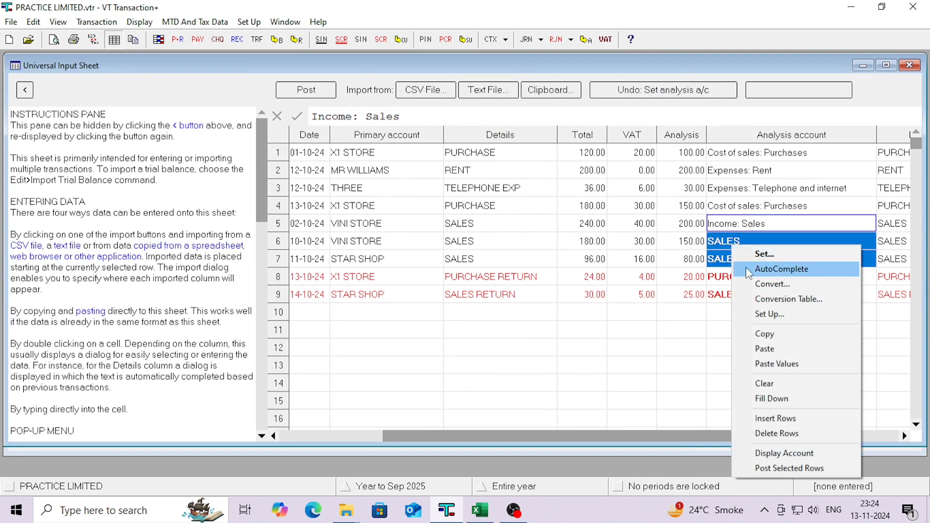
click(750, 401)
click(725, 317)
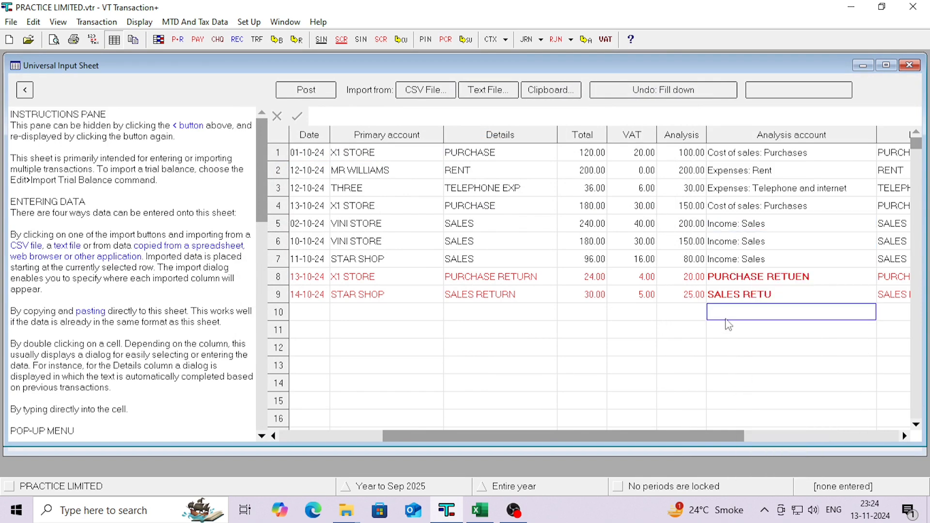
Step: Set row 8 to Cost of sales: Purchases and row 9 to Income: Sales
double_click(724, 280)
click(314, 169)
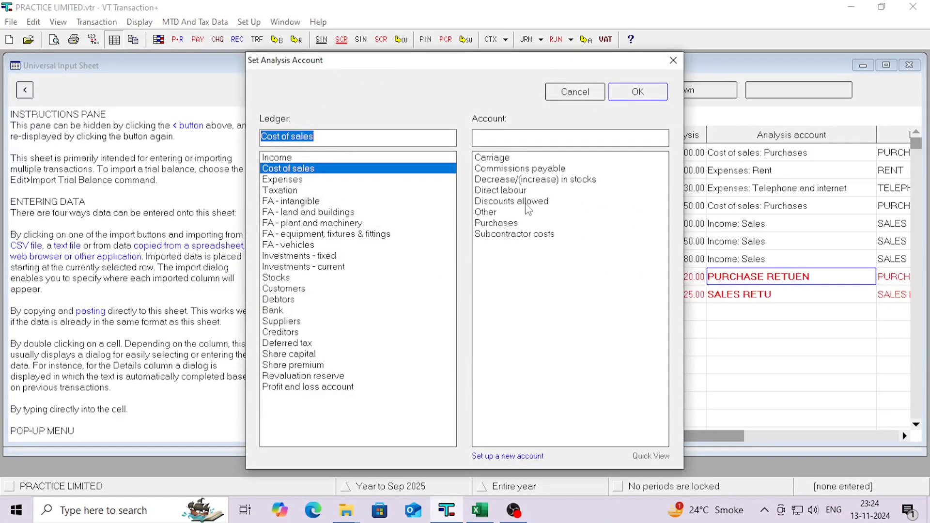
double_click(517, 223)
double_click(724, 294)
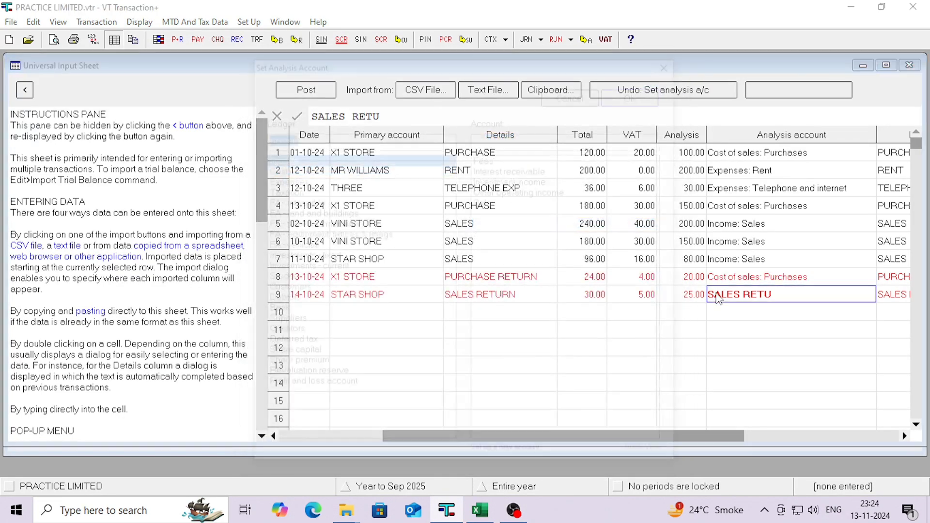
double_click(499, 202)
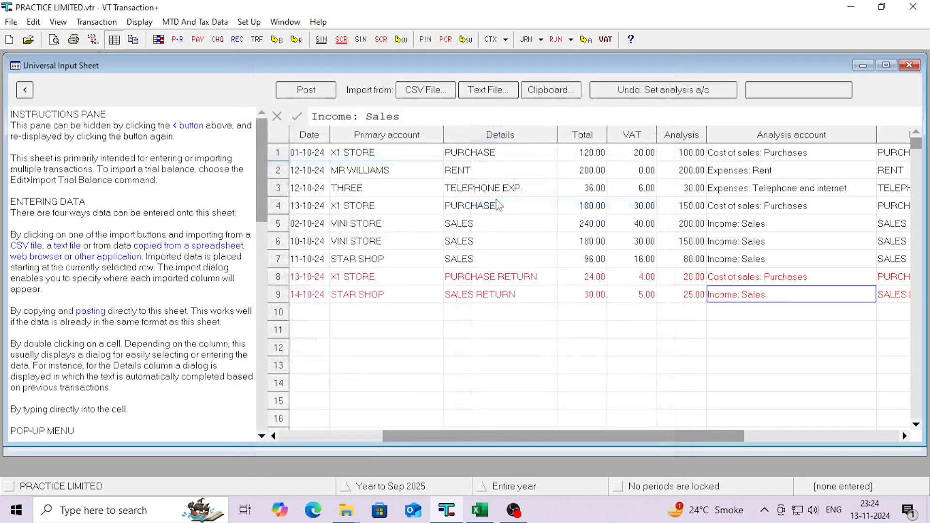
Step: Post rows 1 to 9 from the Universal Input Sheet and confirm
drag(653, 440, 513, 381)
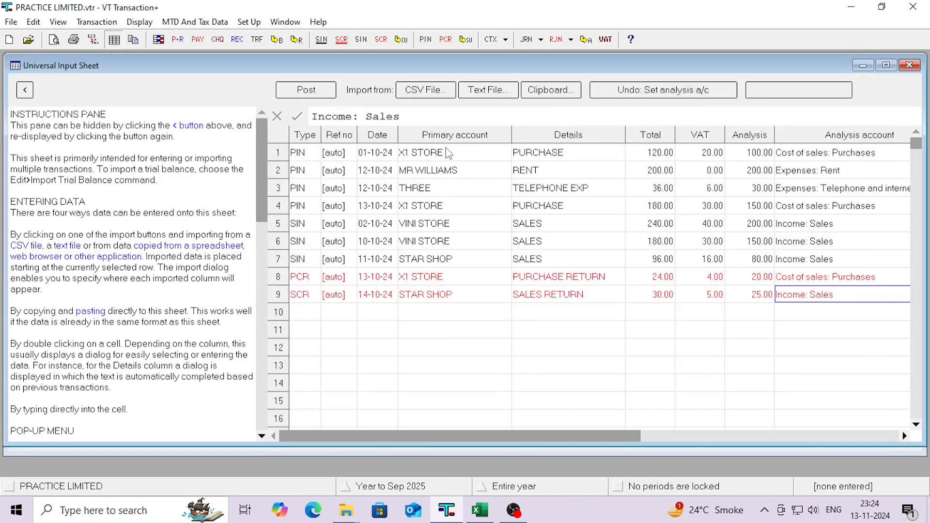
click(328, 96)
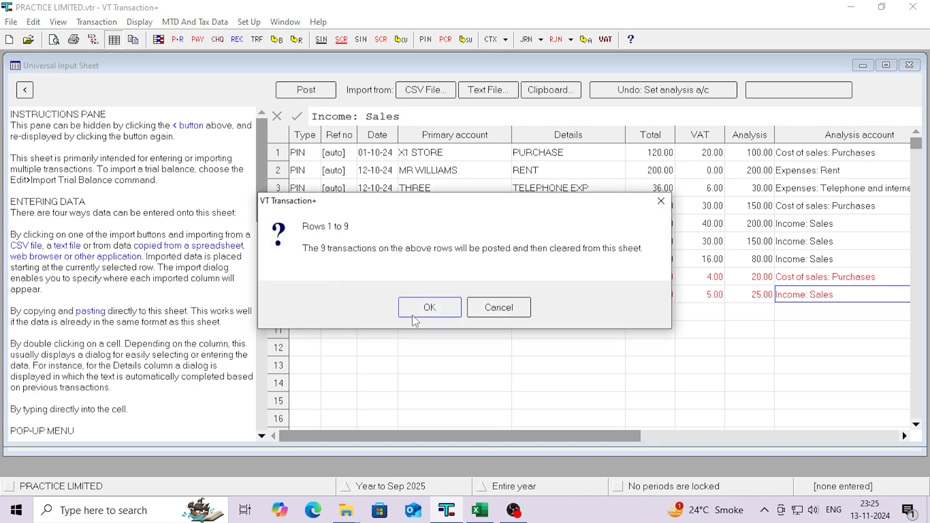
click(413, 316)
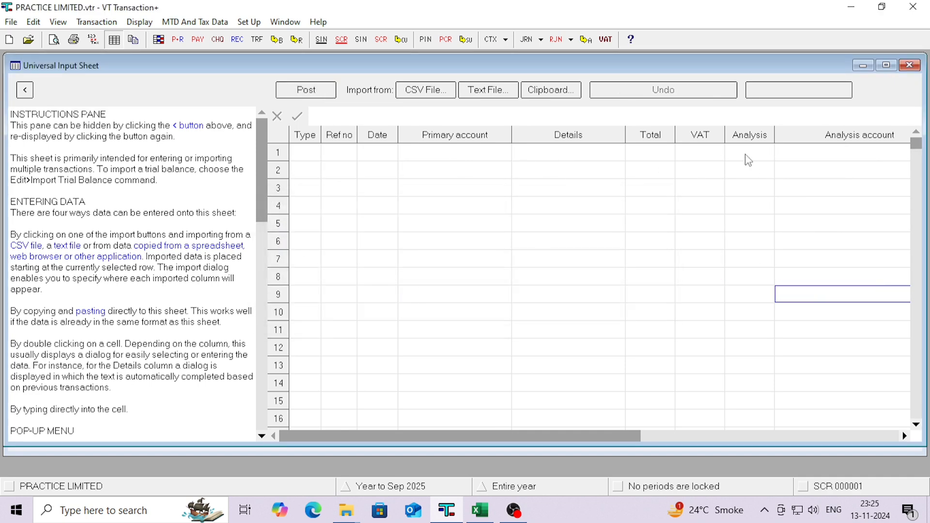
Step: Close the Universal Input Sheet and review the Home Page list of 11 transactions
click(910, 65)
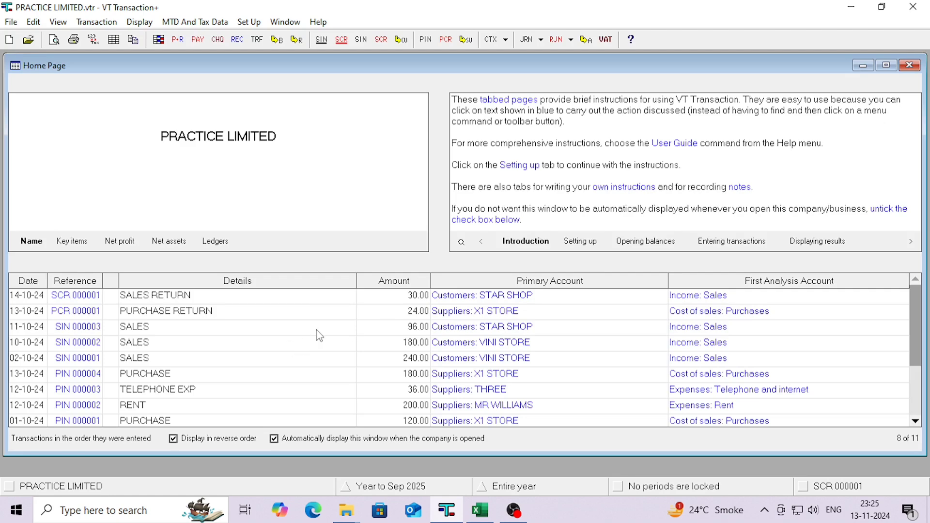
scroll(224, 330, down, 1)
scroll(224, 324, up, 1)
Step: Check the supplier and customer account balances in their Display Account dialogs
click(463, 41)
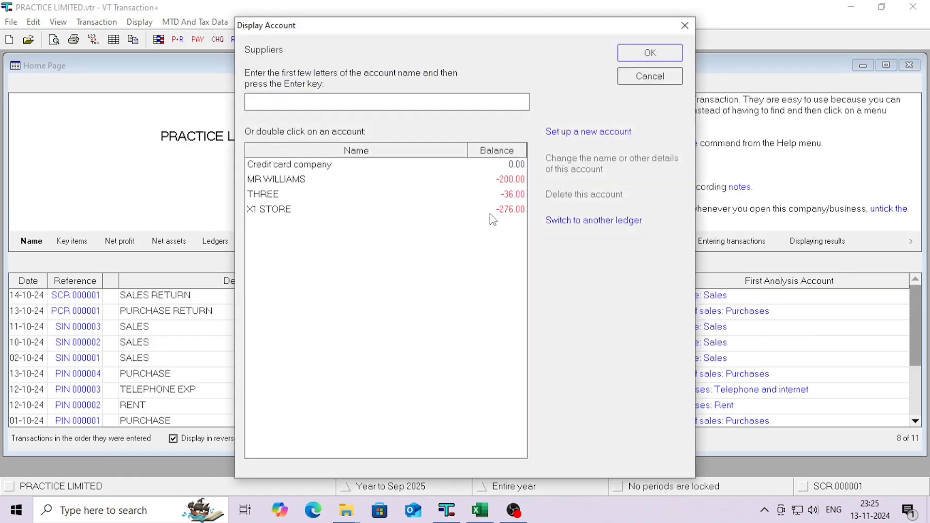
click(634, 77)
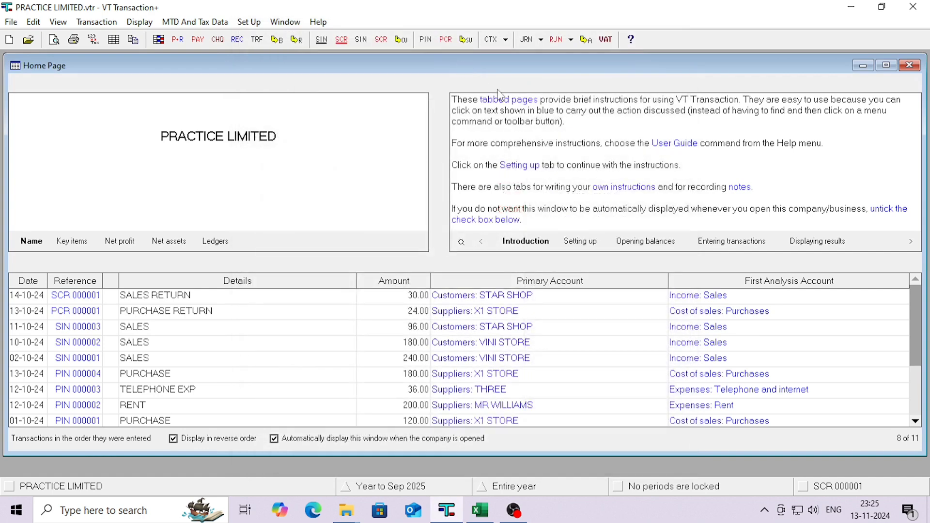
click(401, 39)
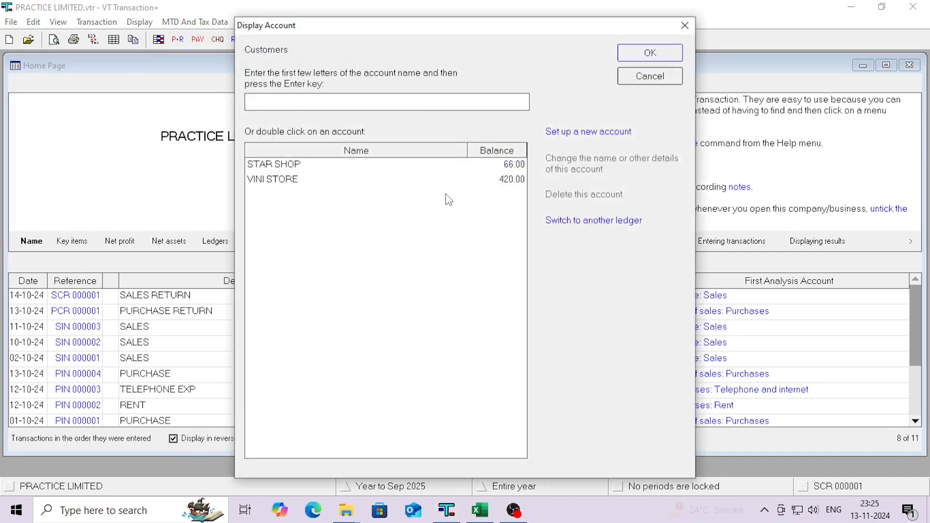
click(650, 75)
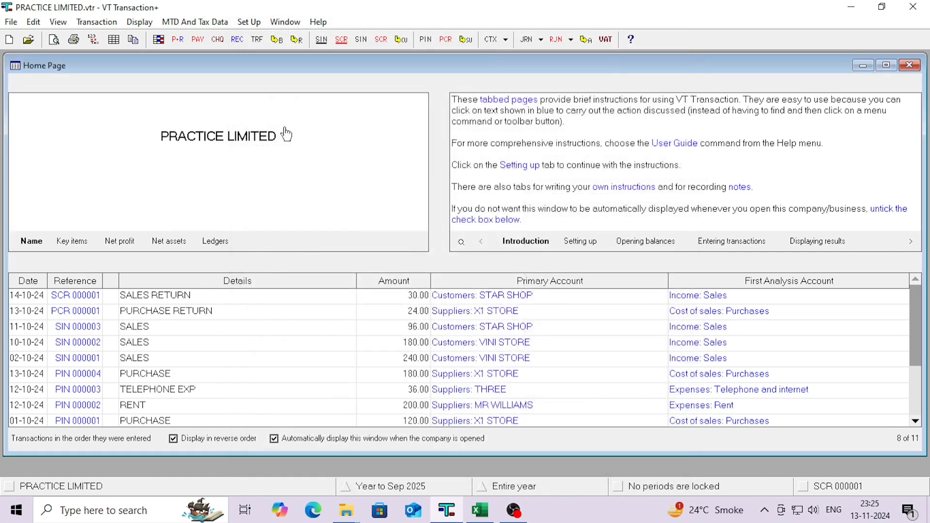
scroll(274, 413, down, 2)
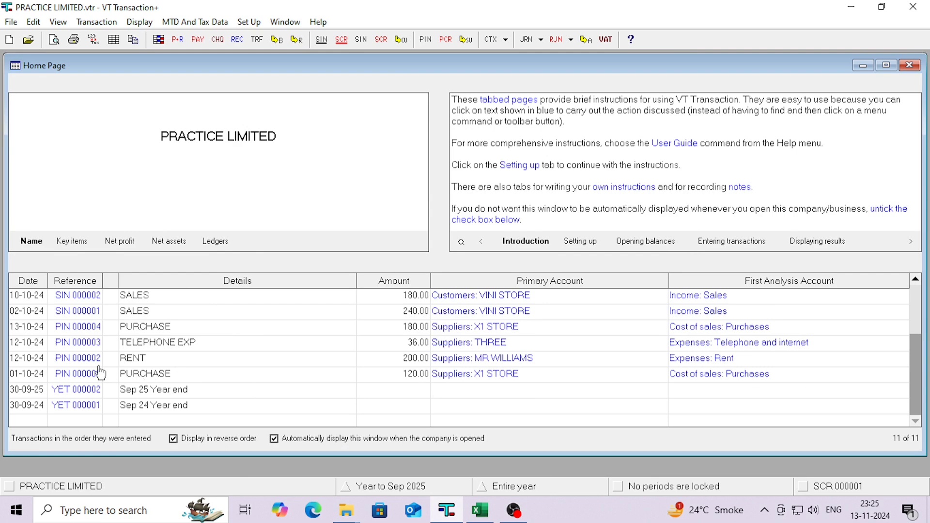
click(78, 357)
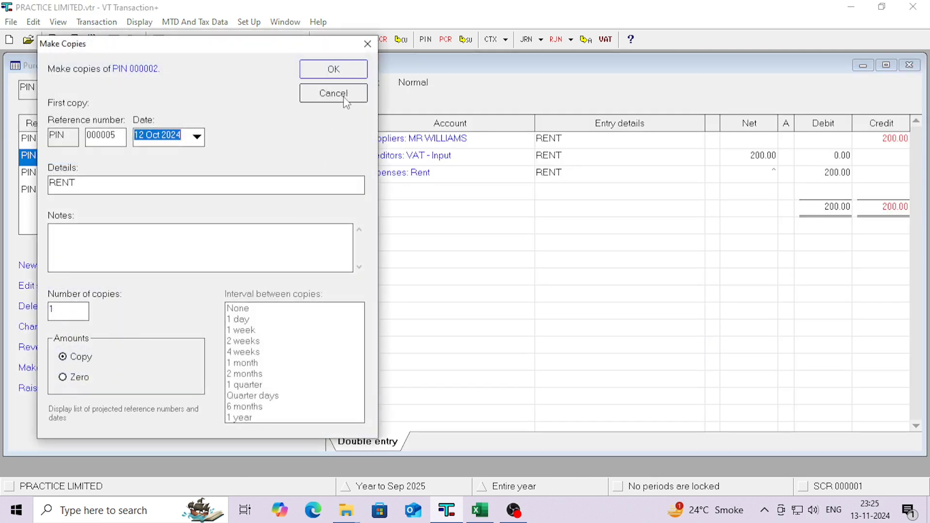
click(345, 97)
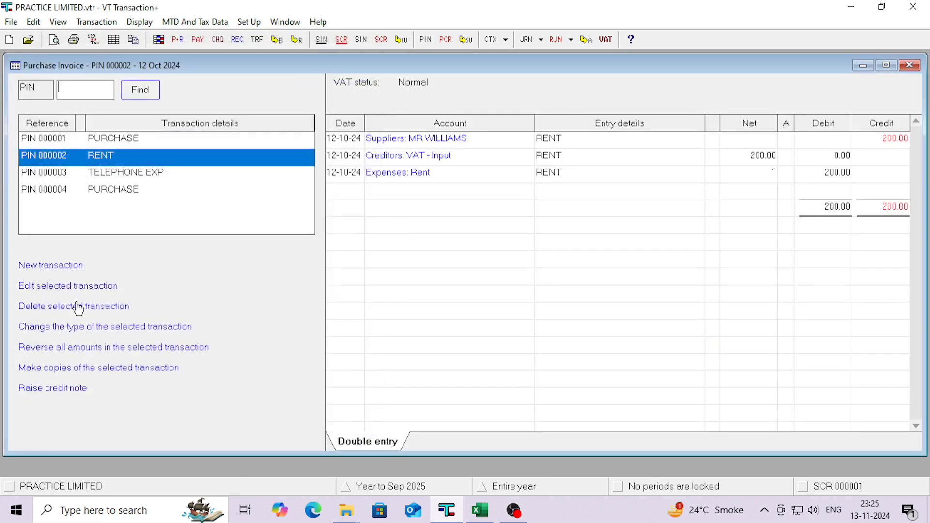
click(98, 288)
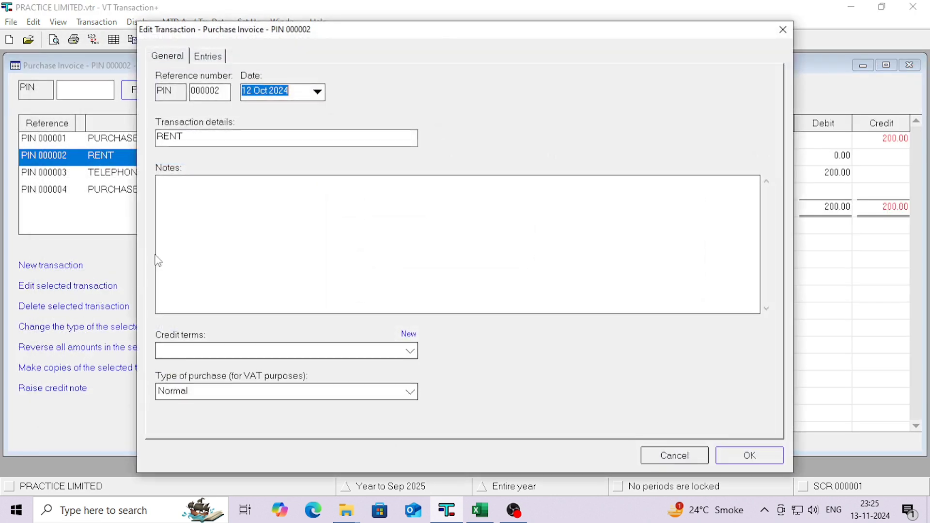
click(208, 56)
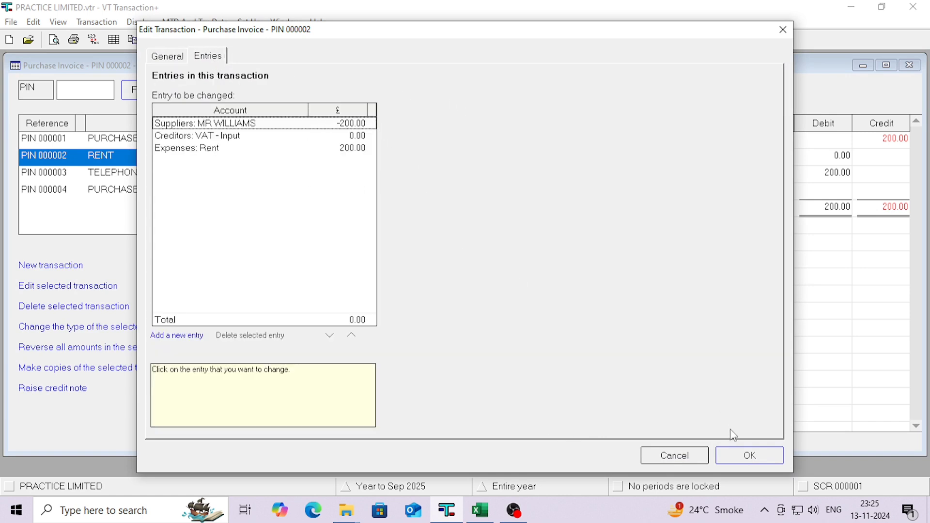
click(759, 458)
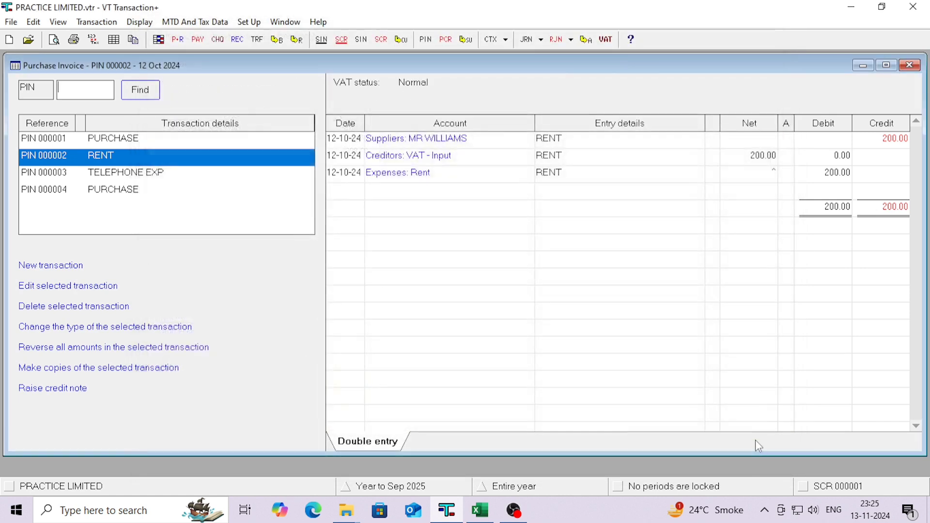
click(910, 65)
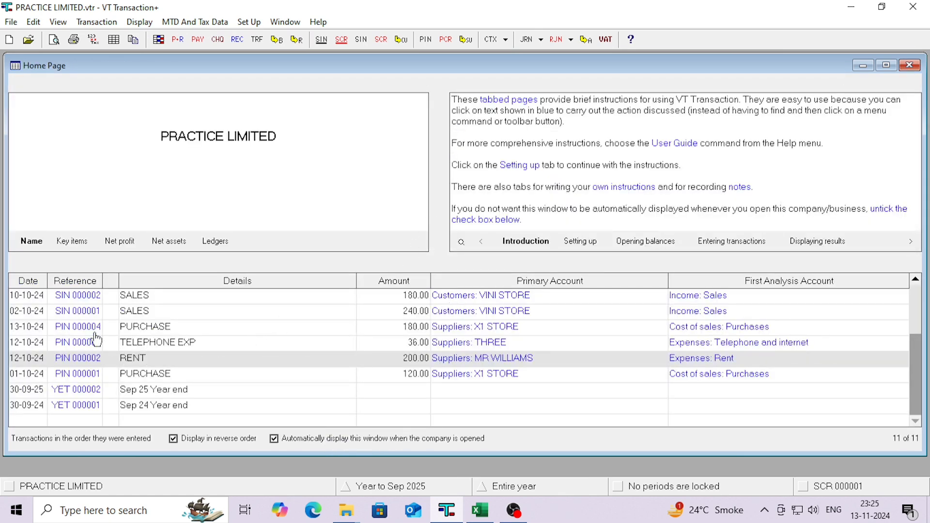
double_click(95, 312)
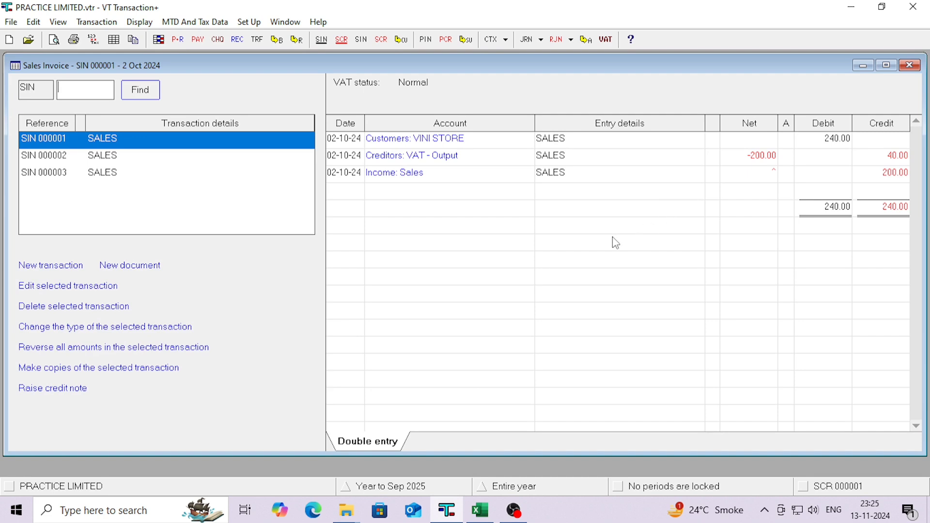
click(910, 65)
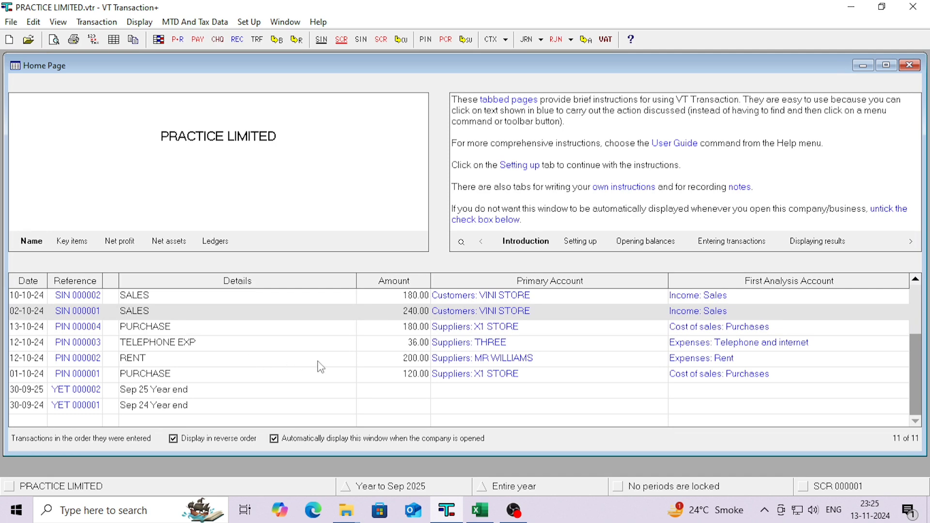
scroll(320, 367, up, 1)
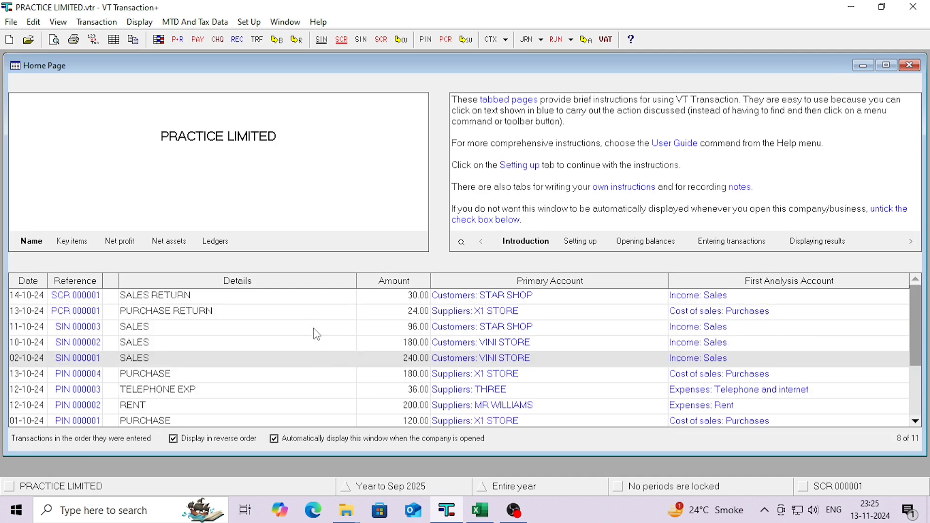
click(140, 22)
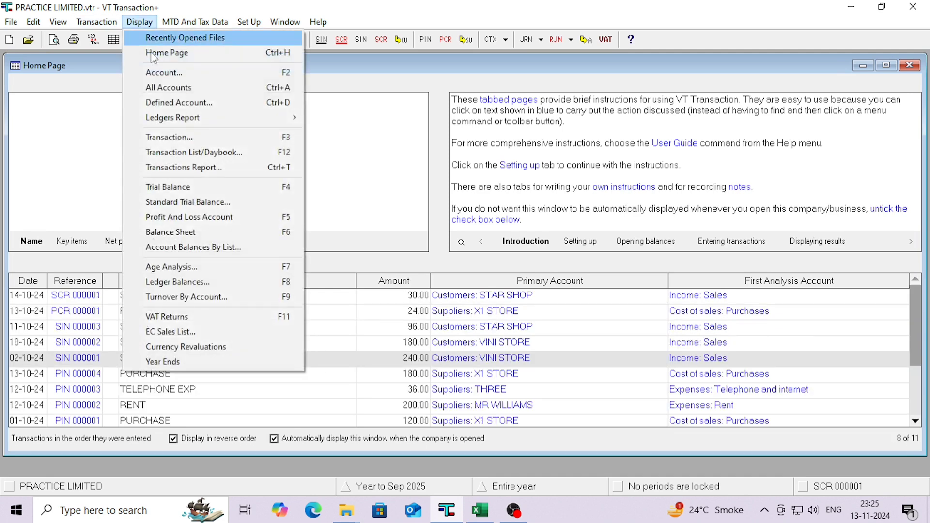
click(186, 184)
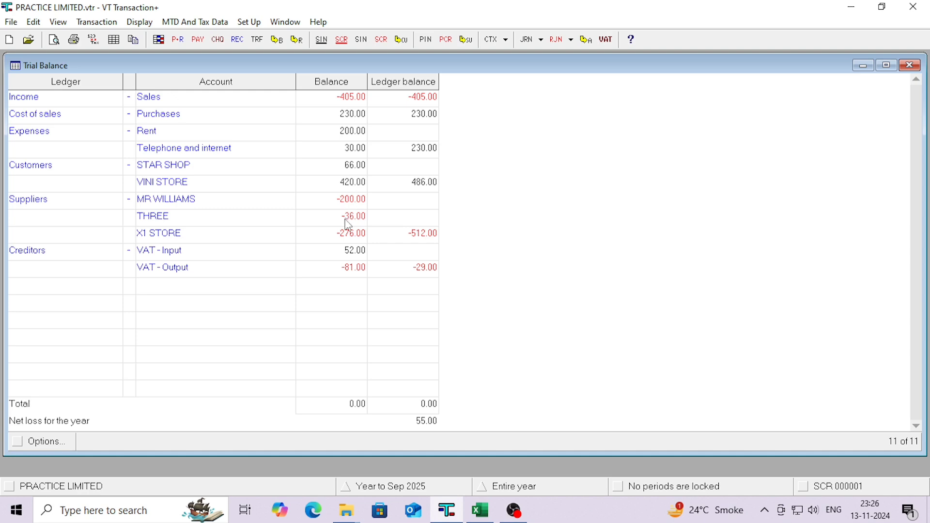
click(910, 66)
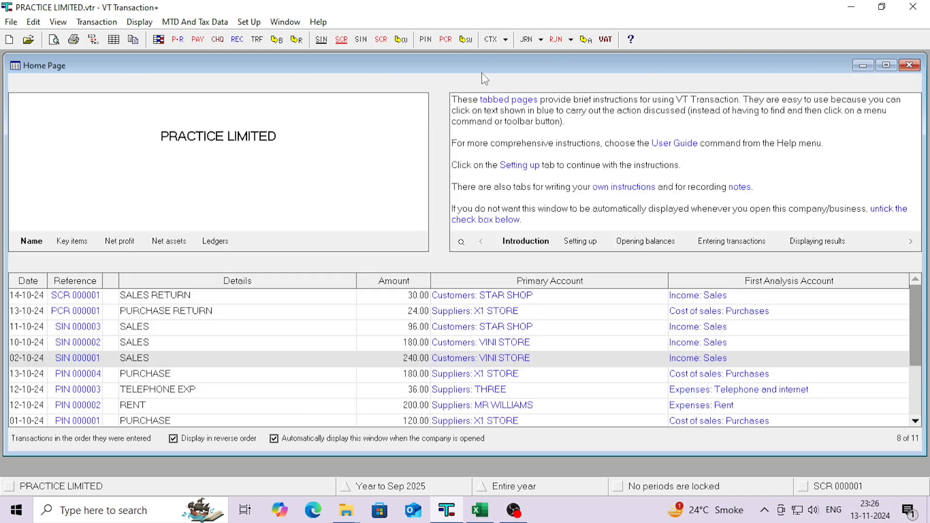
click(139, 22)
click(175, 219)
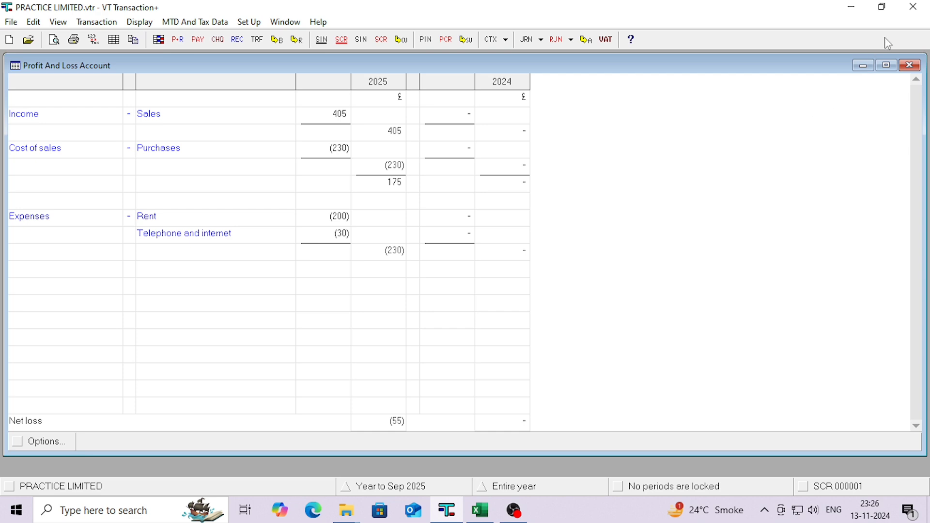
click(910, 65)
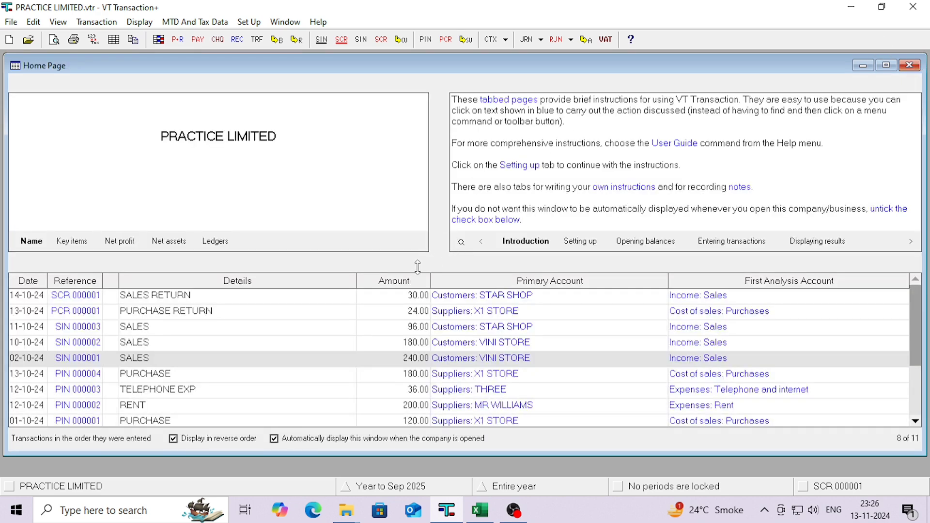